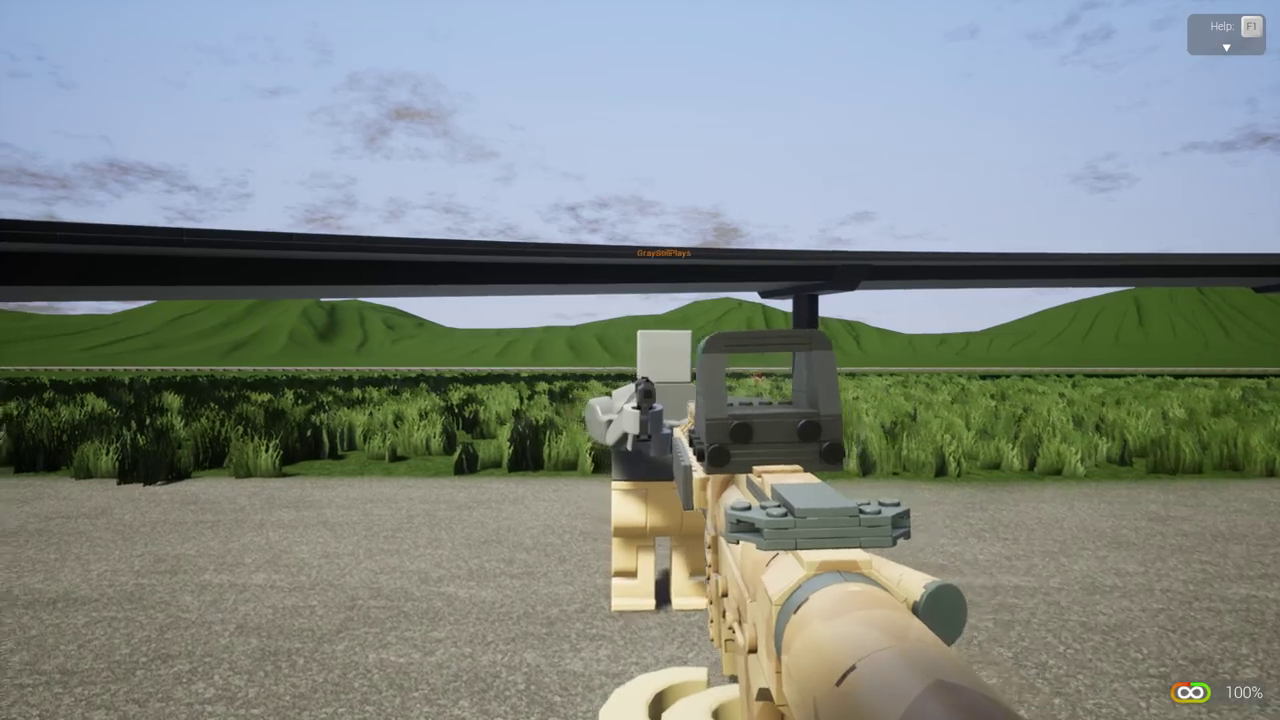
# Shoot the minifigure ahead and pick up the rifle lying on the ground
pyautogui.click(640, 360)
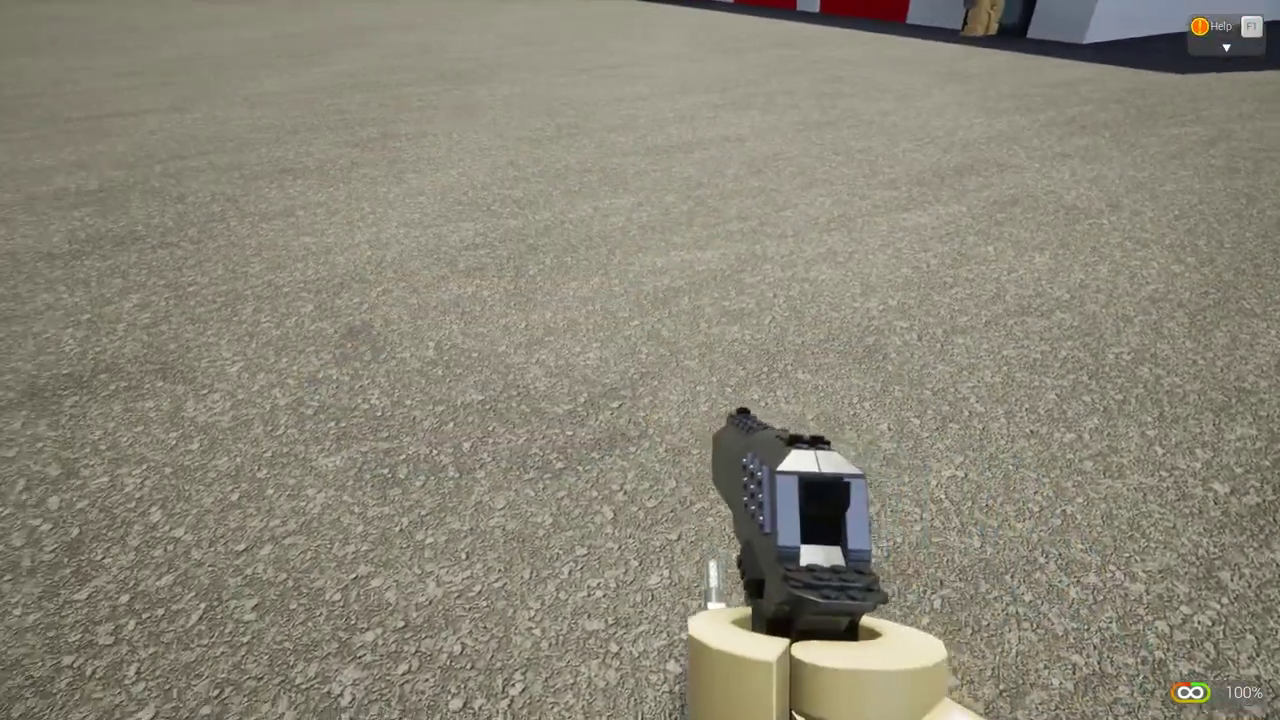
pyautogui.press('e')
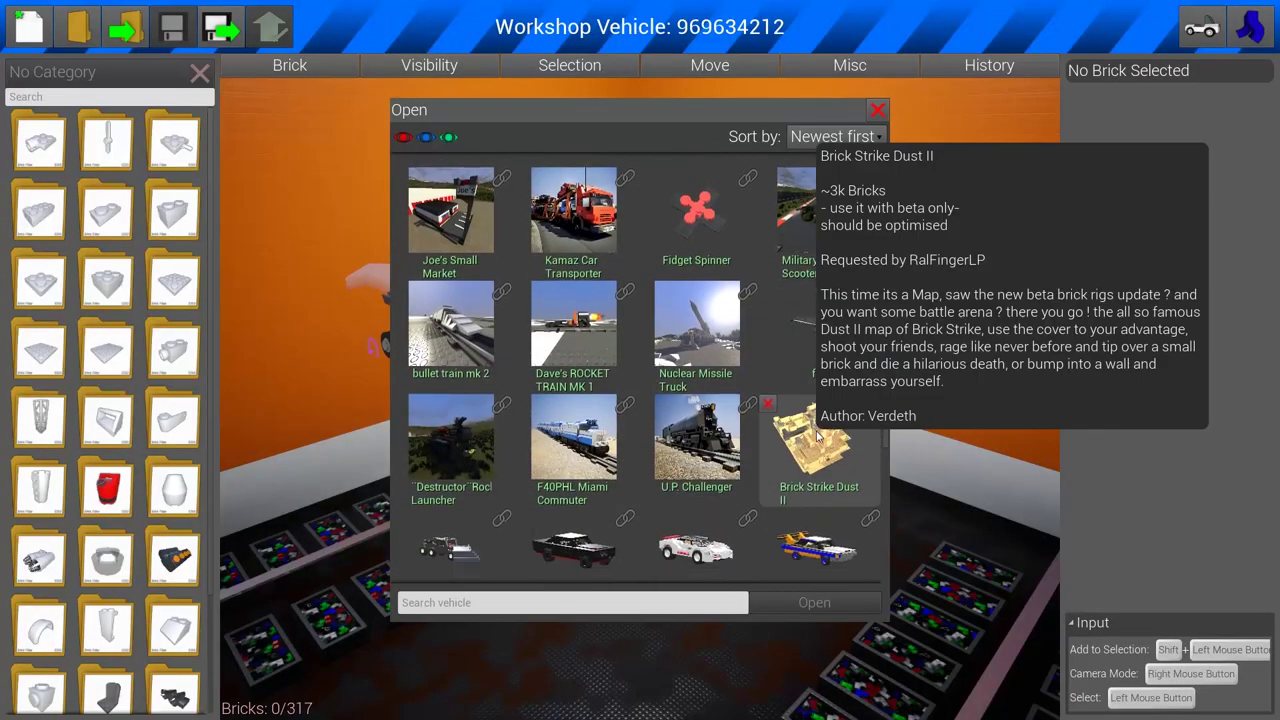
pyautogui.scroll(-3, 818, 437)
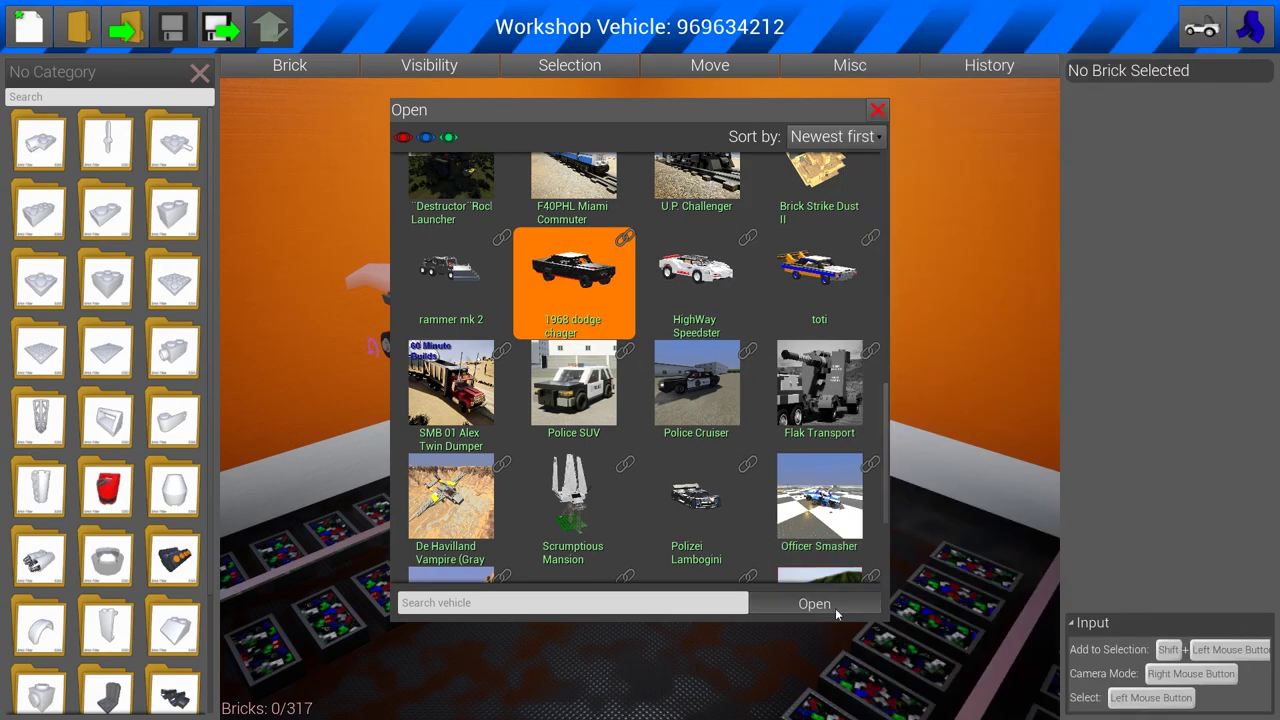
# Load the 1968 dodge chager, leave the editor on foot, and bring up the world map
pyautogui.click(814, 604)
pyautogui.click(1200, 28)
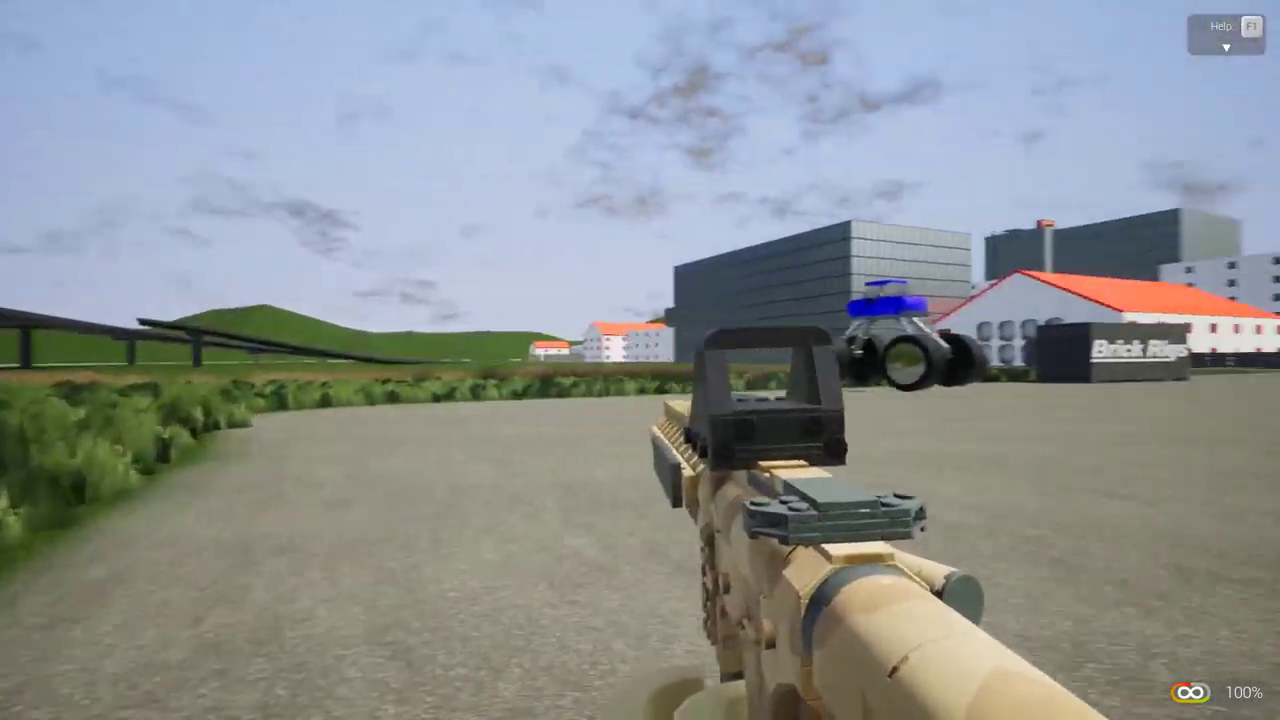
pyautogui.press('m')
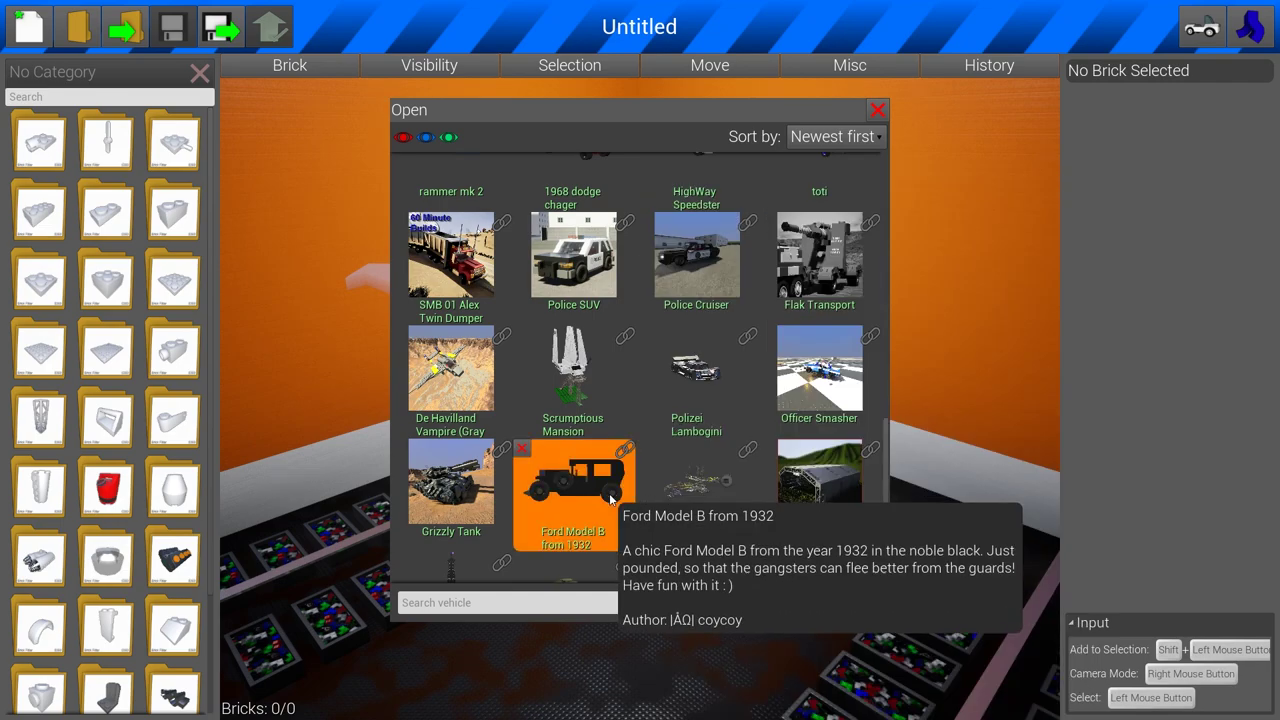
# Spawn and drive the 1932 Ford Model B, then get out of the wreck
pyautogui.click(839, 605)
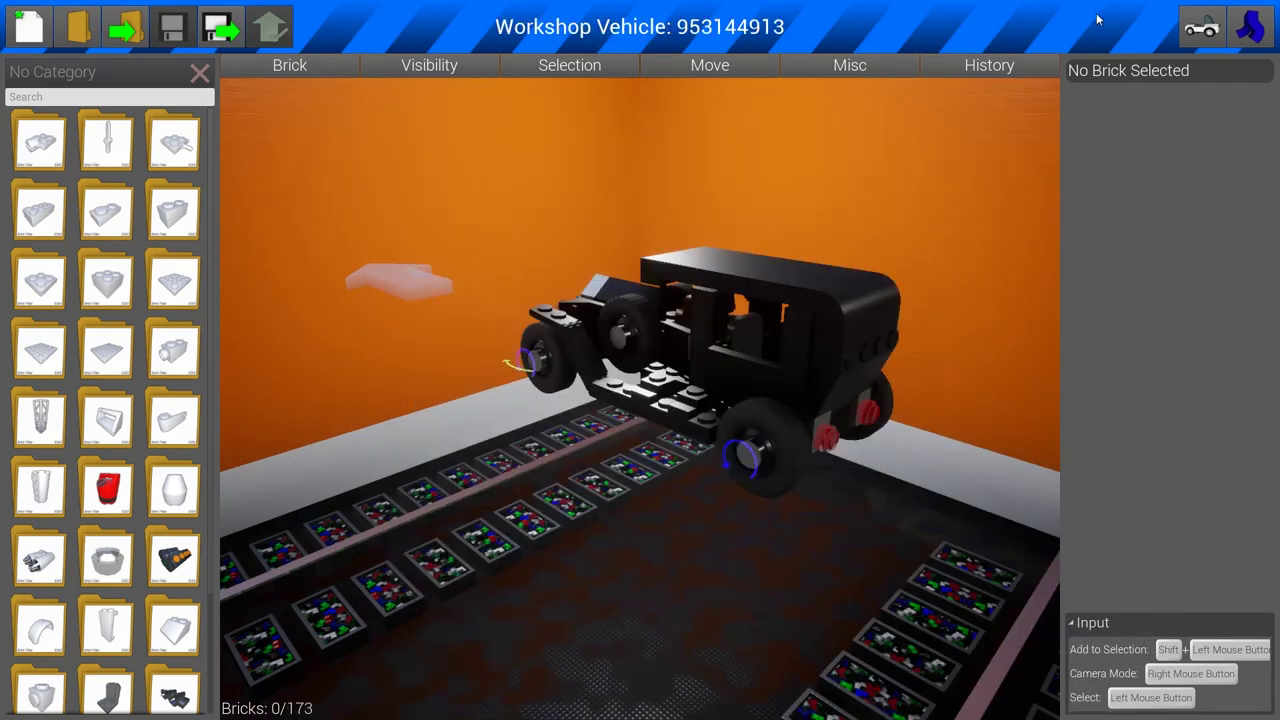
pyautogui.click(1200, 28)
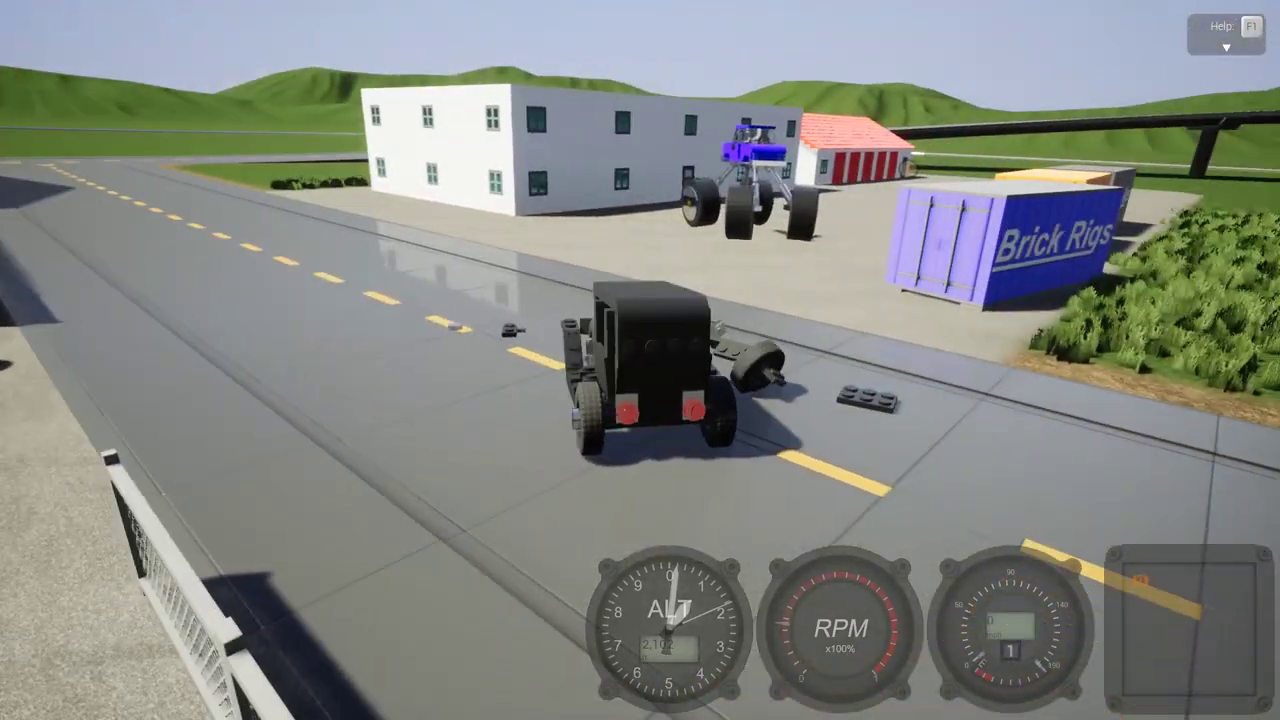
pyautogui.press('Return')
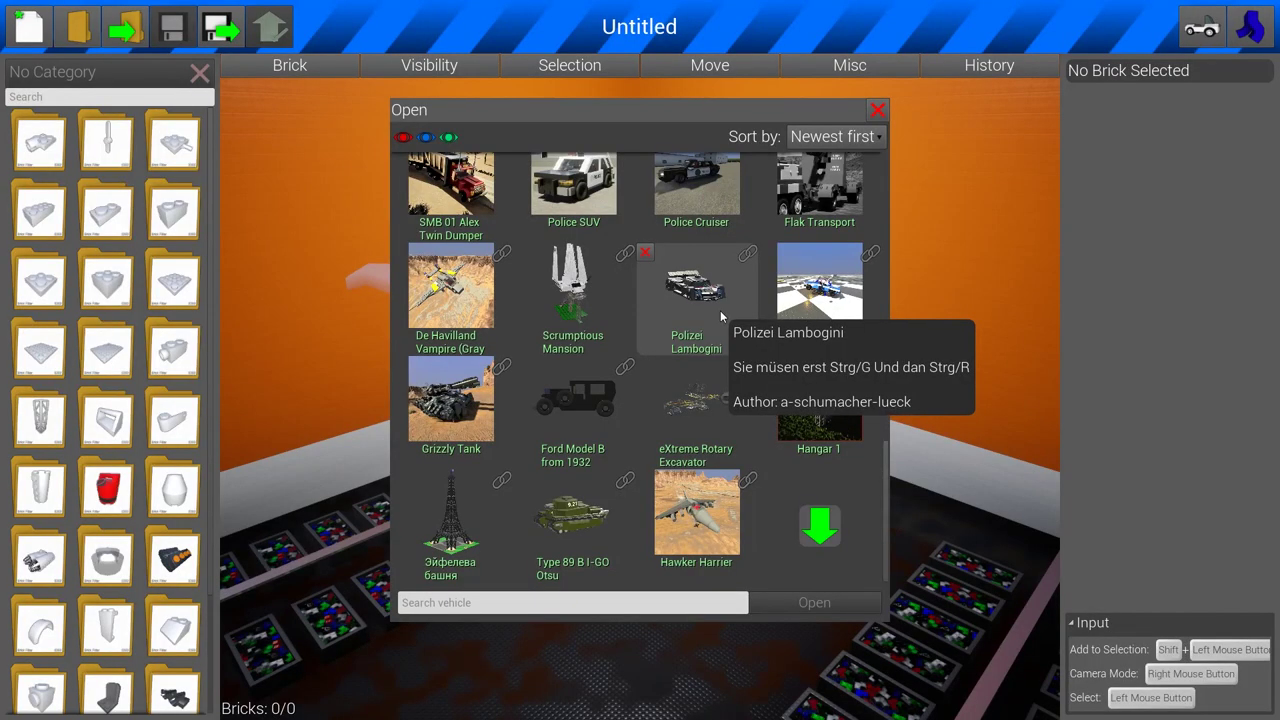
# Select the Polizei Lambogini and spawn it into the world
pyautogui.click(738, 319)
pyautogui.click(840, 607)
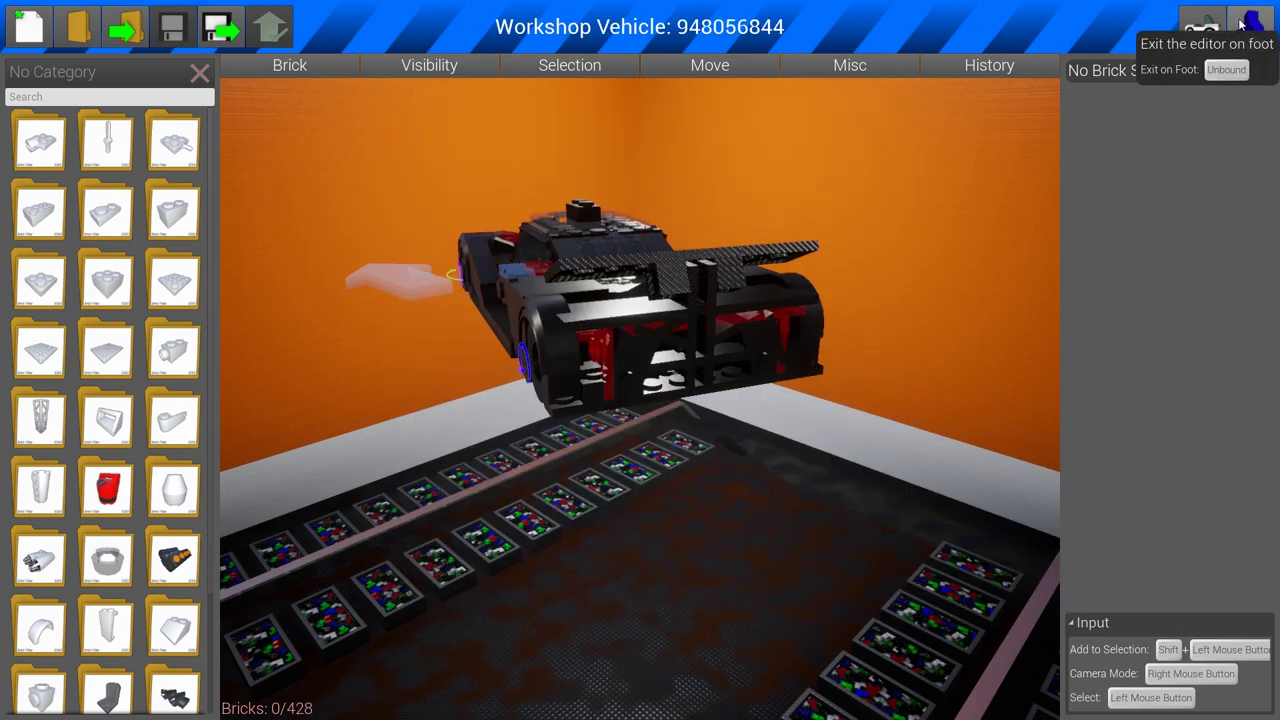
pyautogui.click(1216, 30)
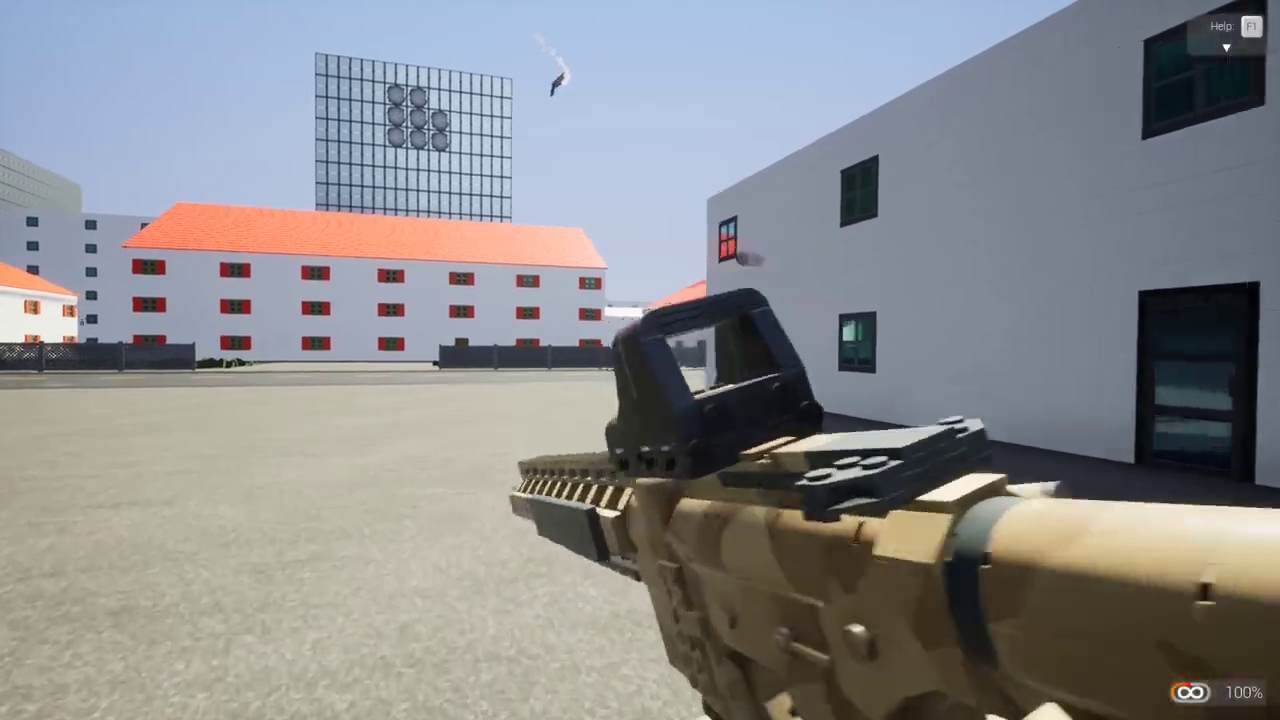
# Fire rifle shots and a burst toward the white building and grey containers
pyautogui.click(640, 360)
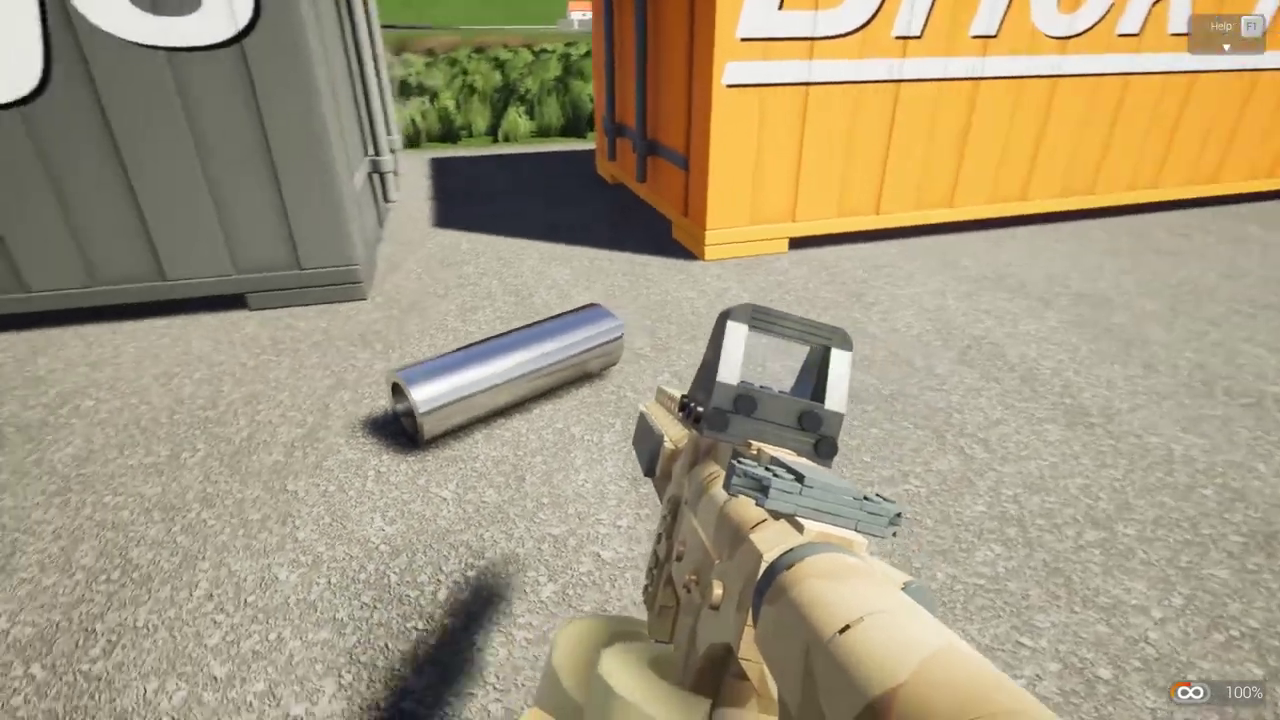
pyautogui.click(640, 360)
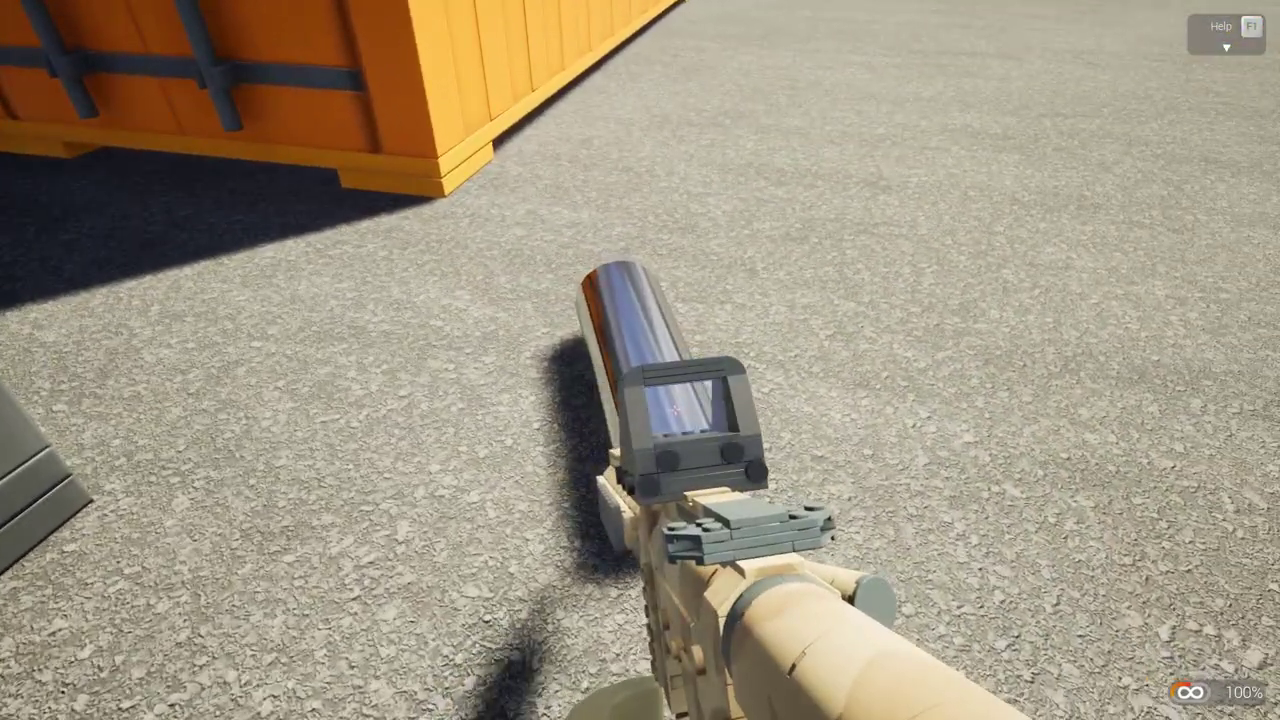
pyautogui.moveTo(640, 360); pyautogui.dragTo(640, 360)
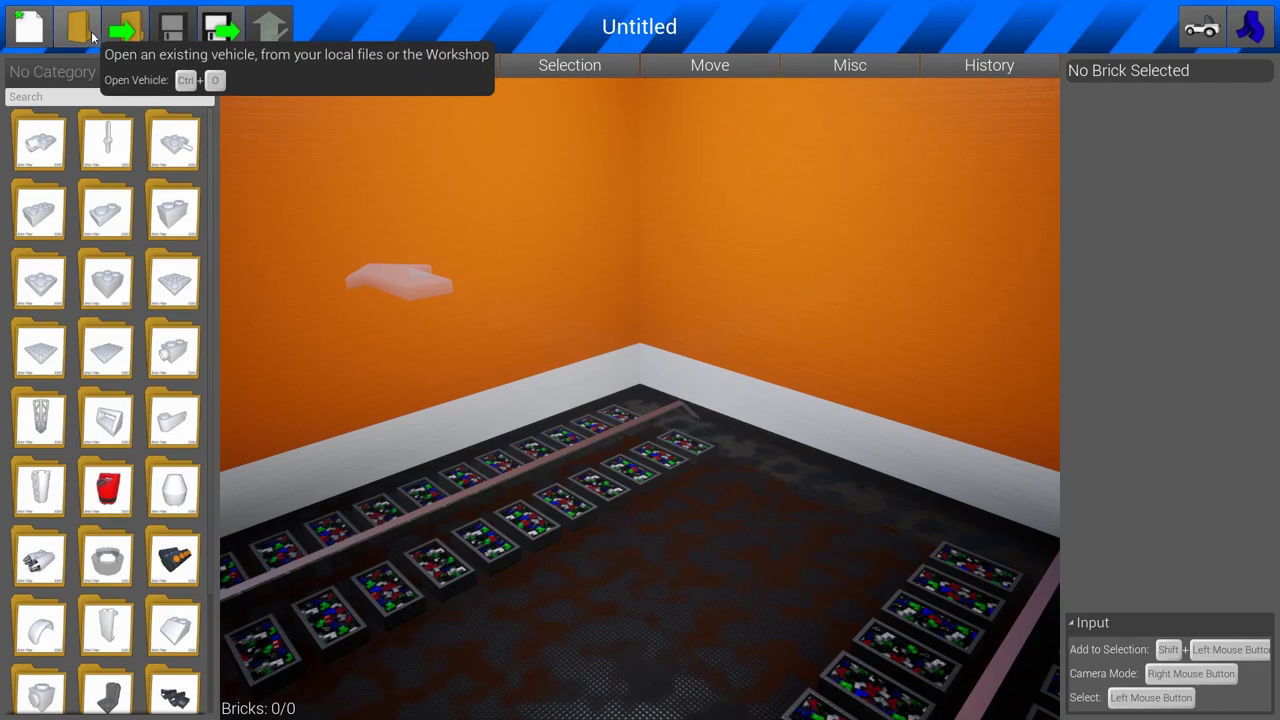
# Open the saved vehicles list to find the XH 292 jet
pyautogui.click(80, 27)
pyautogui.scroll(-5, 688, 400)
pyautogui.scroll(-5, 688, 450)
pyautogui.scroll(-3, 700, 480)
pyautogui.scroll(-1, 790, 500)
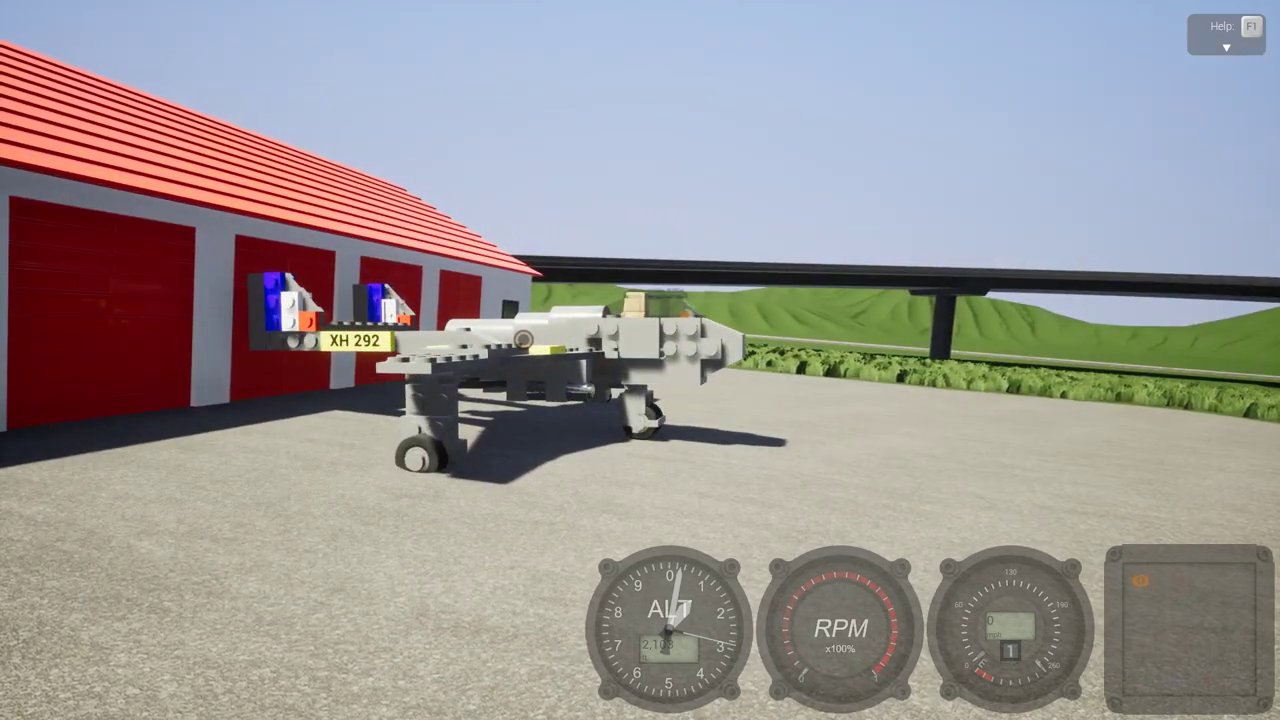
# Expand the full controls reference with F1 while beside the jet
pyautogui.press('F1')
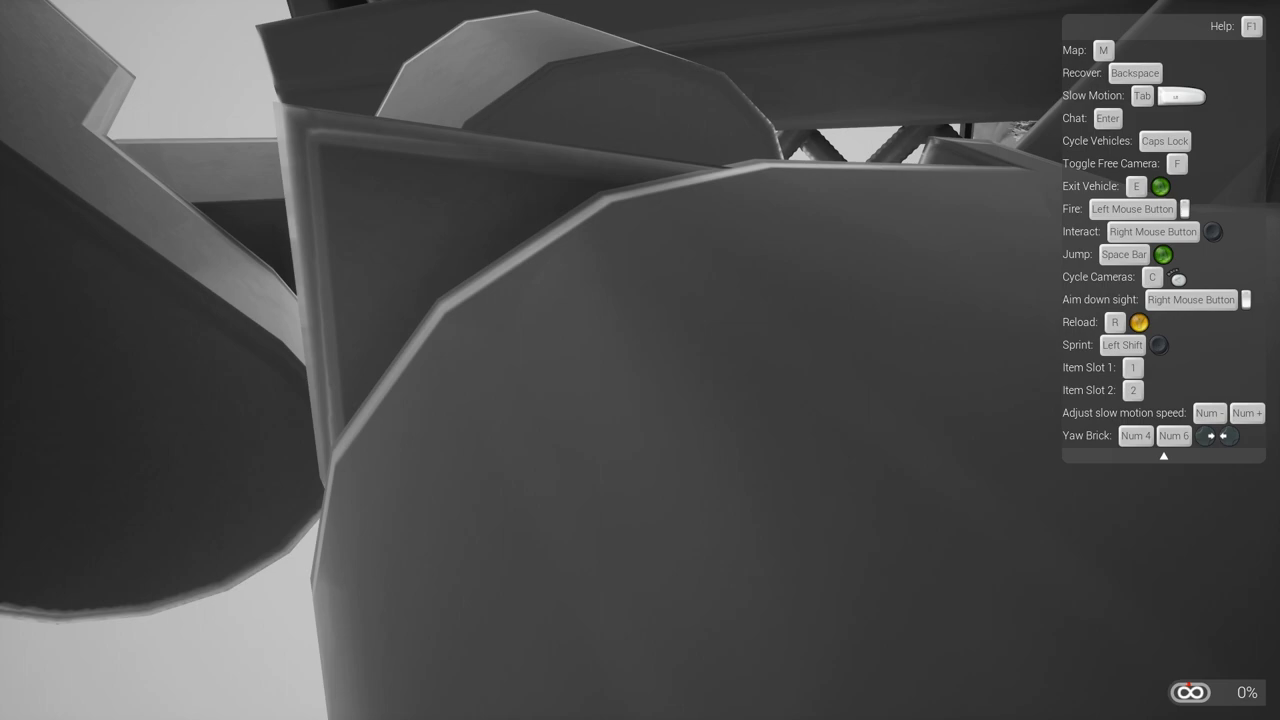
# Respawn into the grey-and-white brick jet with Backspace
pyautogui.press('BackSpace')
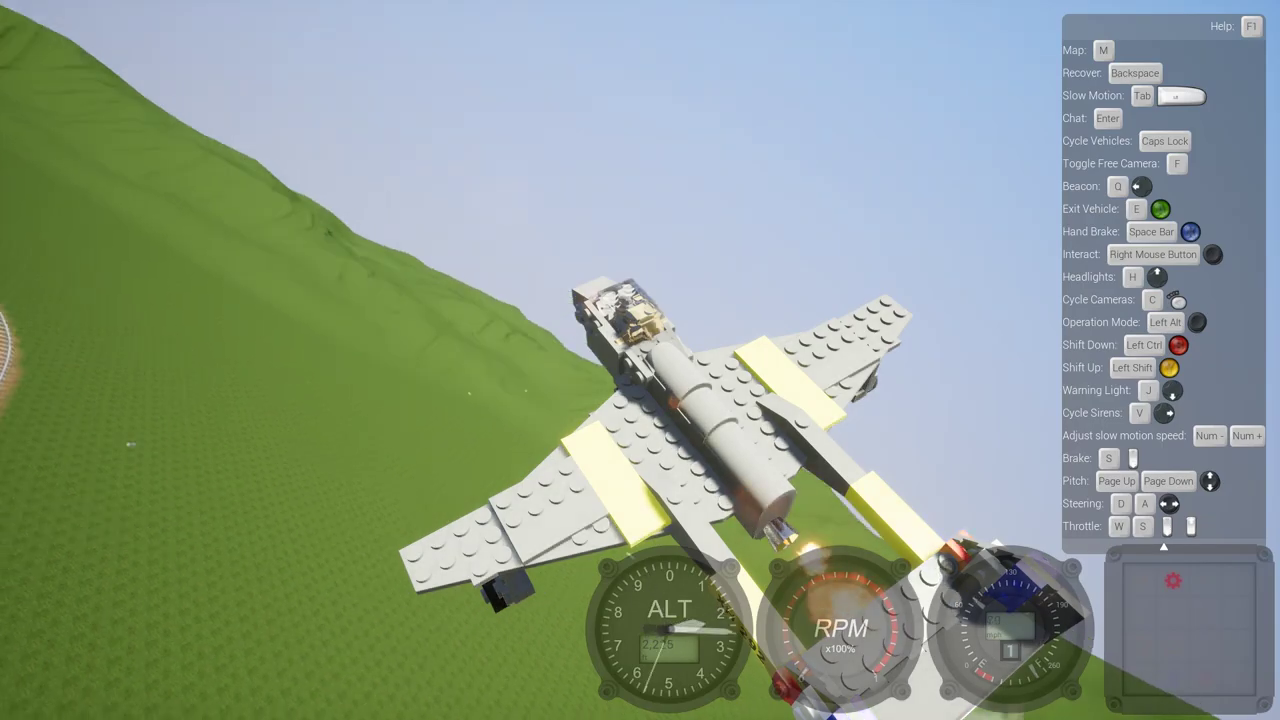
# Switch to the cockpit camera for the flight over the city
pyautogui.press('c')
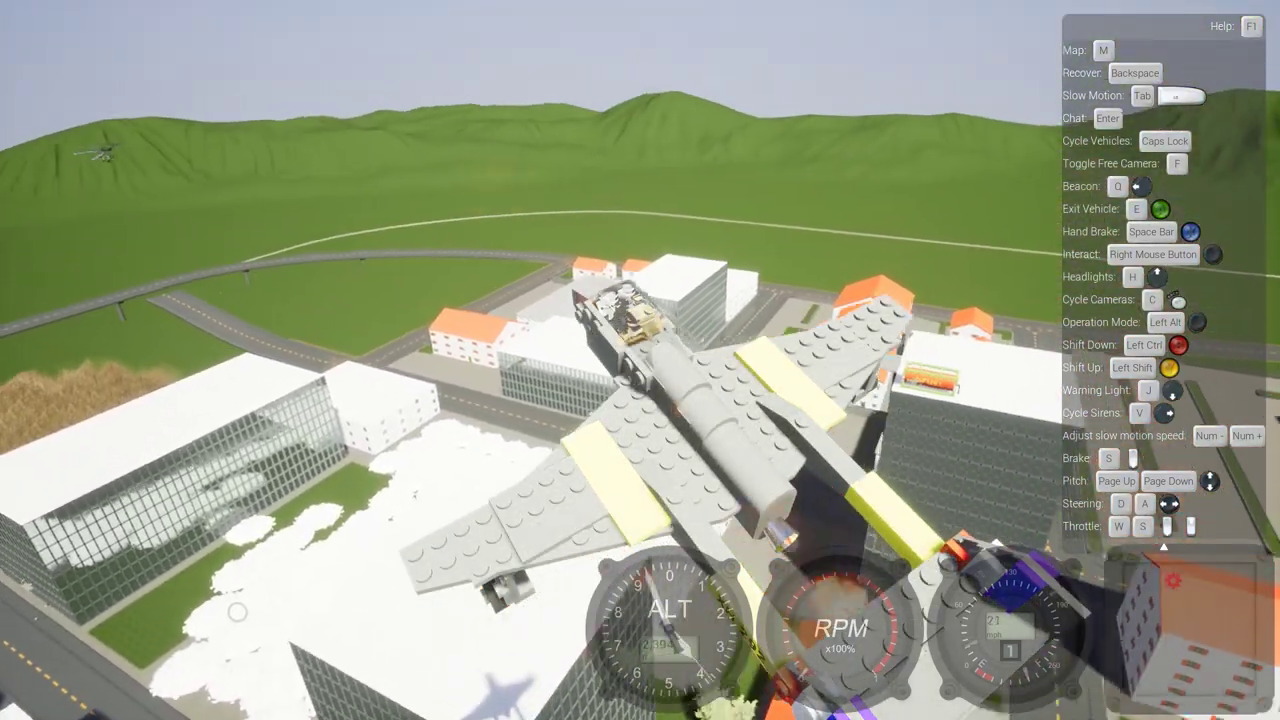
# Switch to the cockpit camera view for the dogfight
pyautogui.press('c')
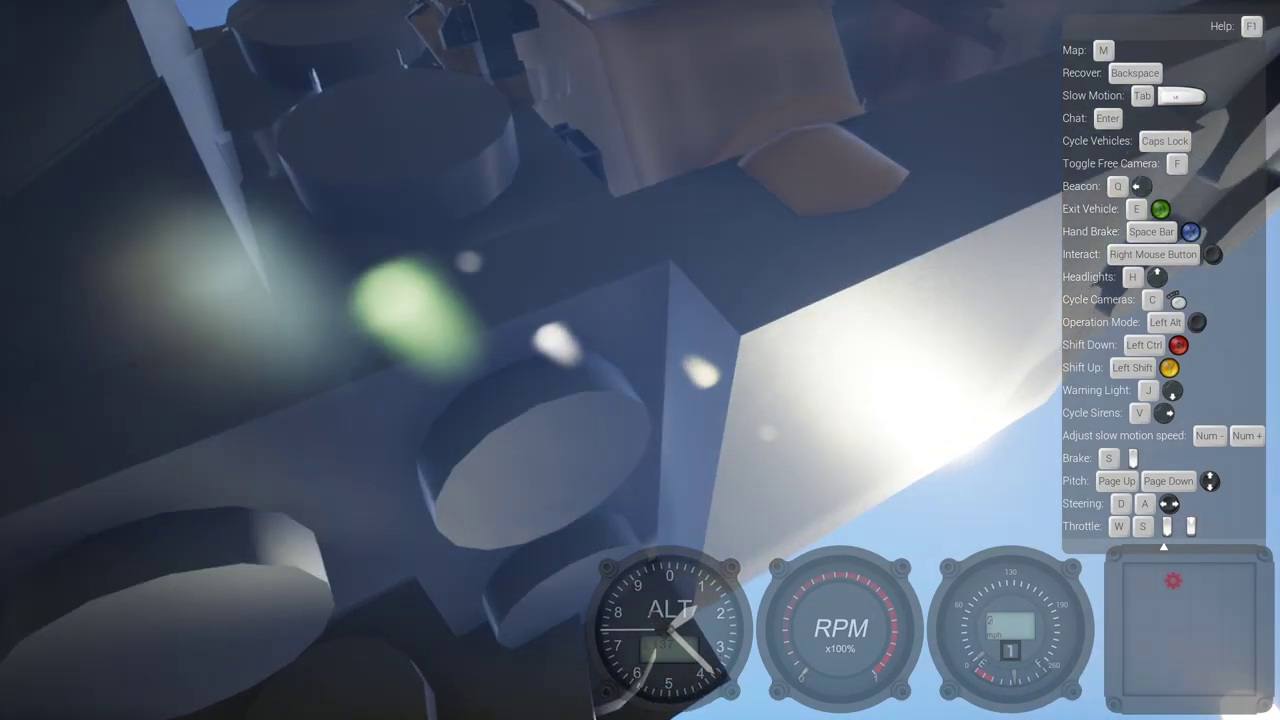
# Exit the aircraft and shoot the rifle at the plane, helicopter and crater target
pyautogui.press('e')
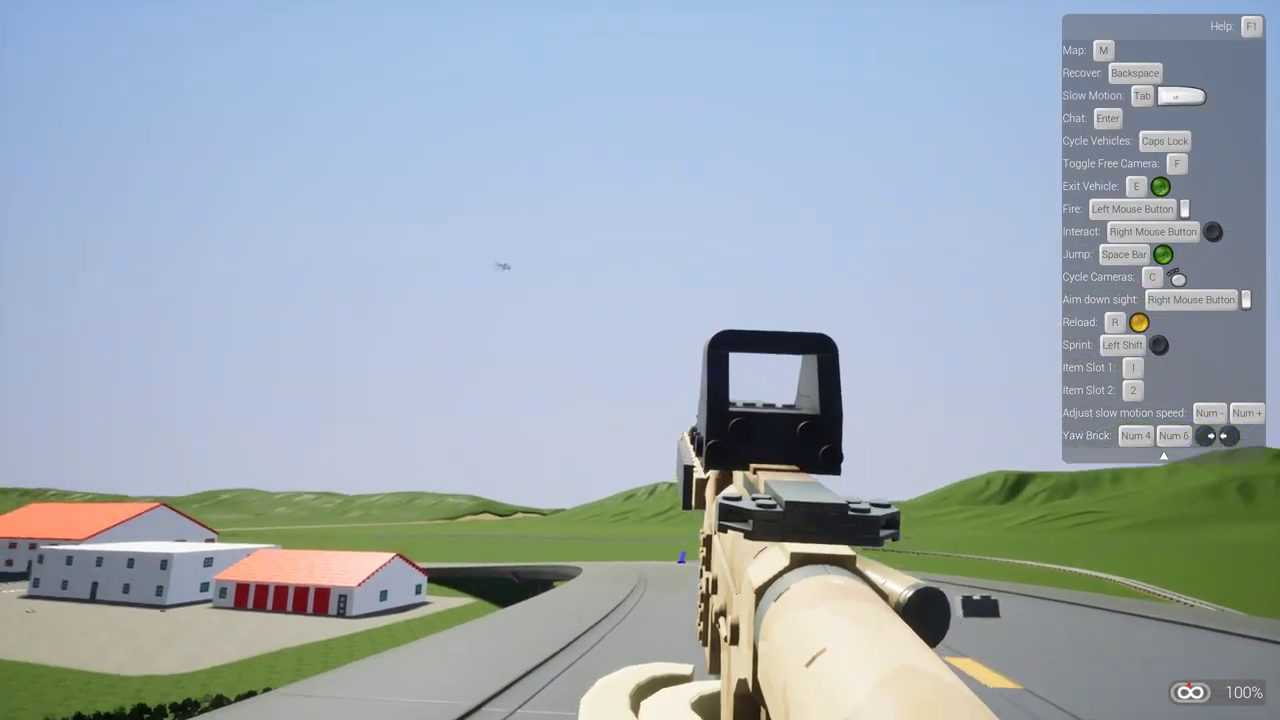
pyautogui.rightClick(640, 360)
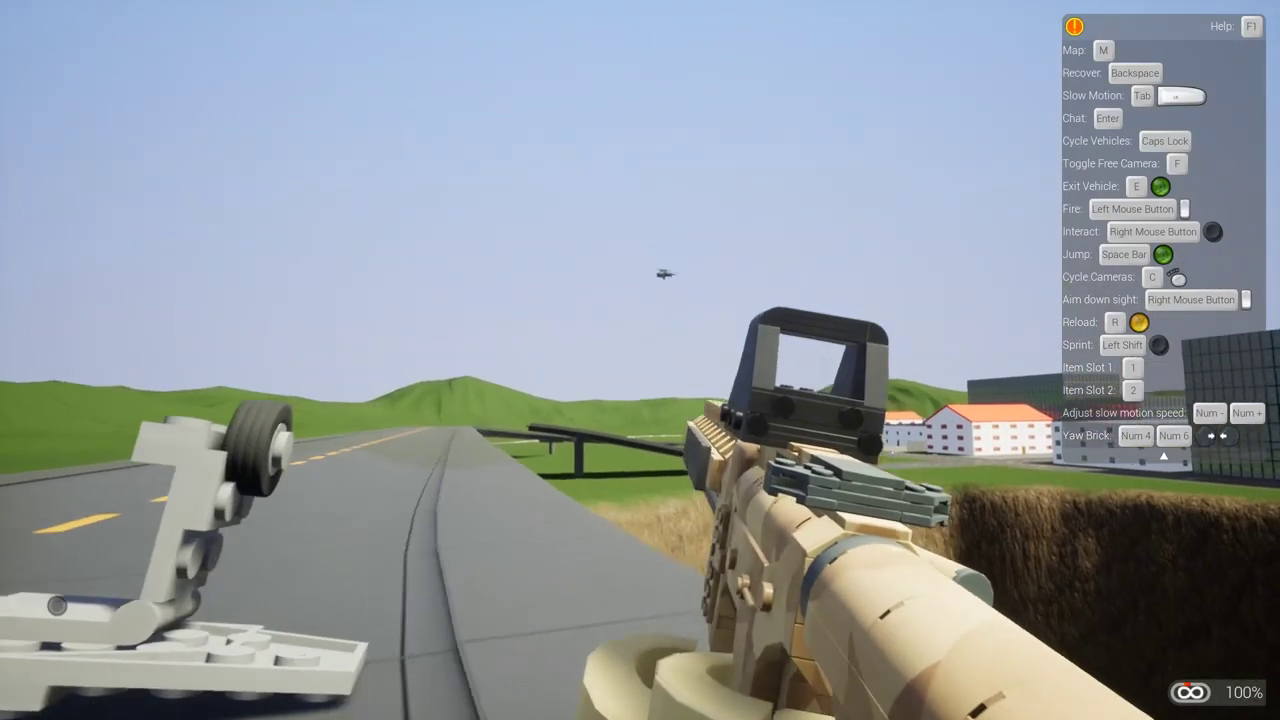
pyautogui.rightClick(640, 360)
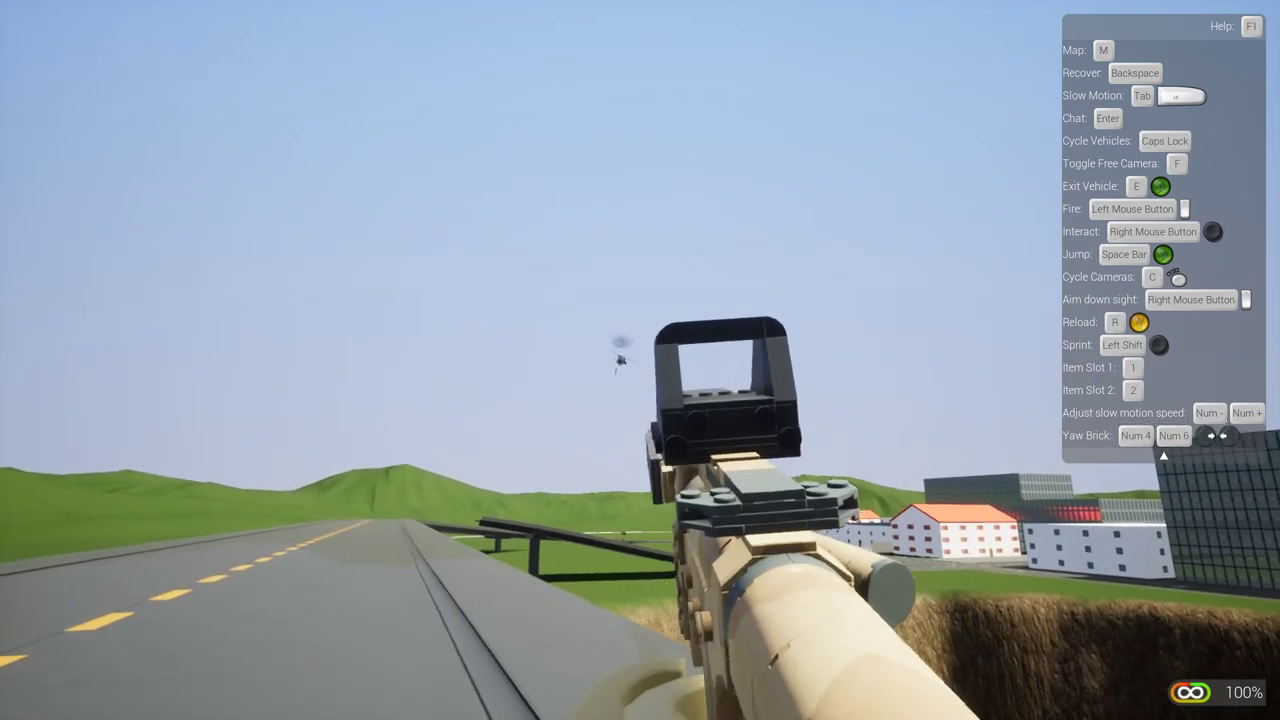
pyautogui.rightClick(640, 360)
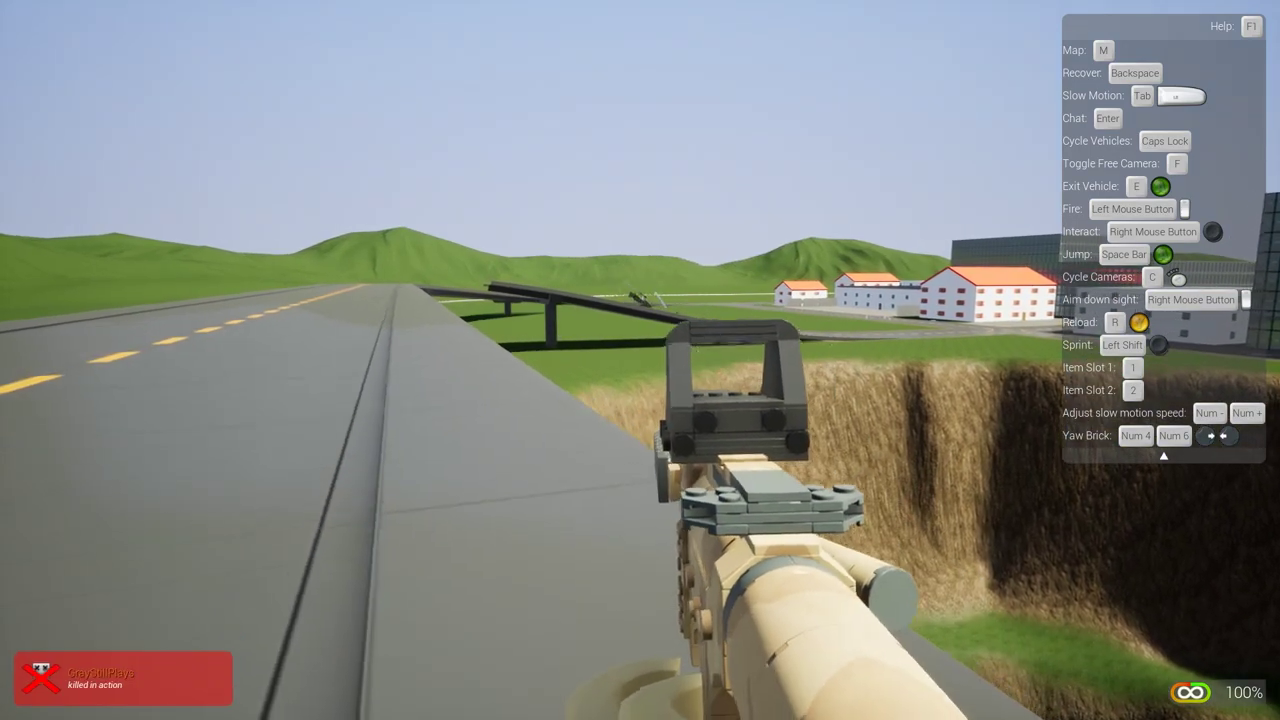
pyautogui.rightClick(640, 360)
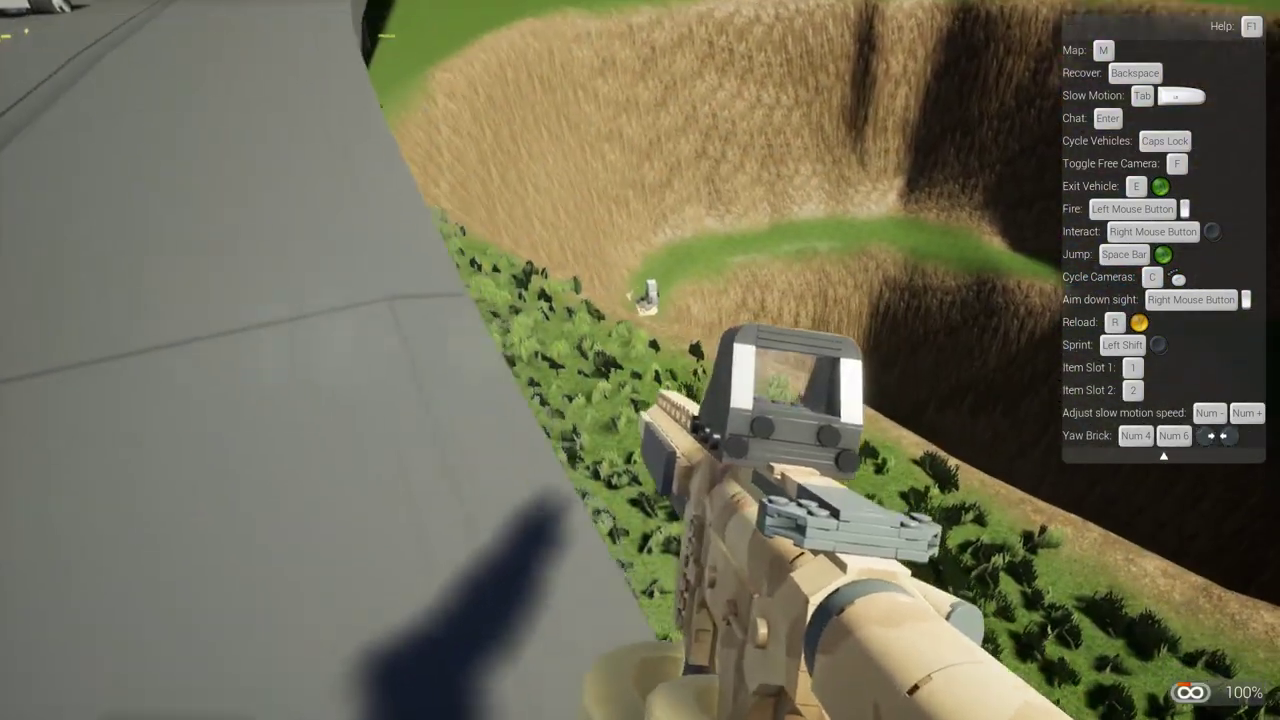
pyautogui.rightClick(640, 360)
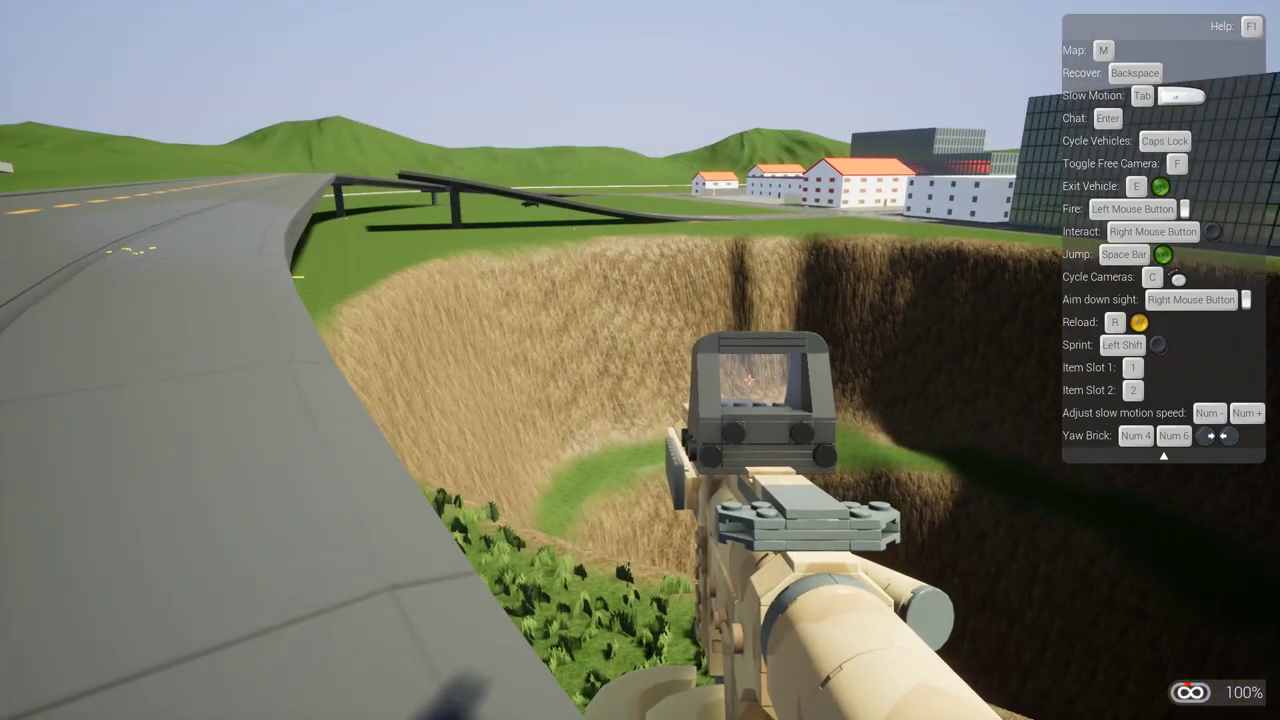
# Move to the helicopter via the map's 'Move here', then respawn into its cockpit
pyautogui.press('m')
pyautogui.click(645, 372)
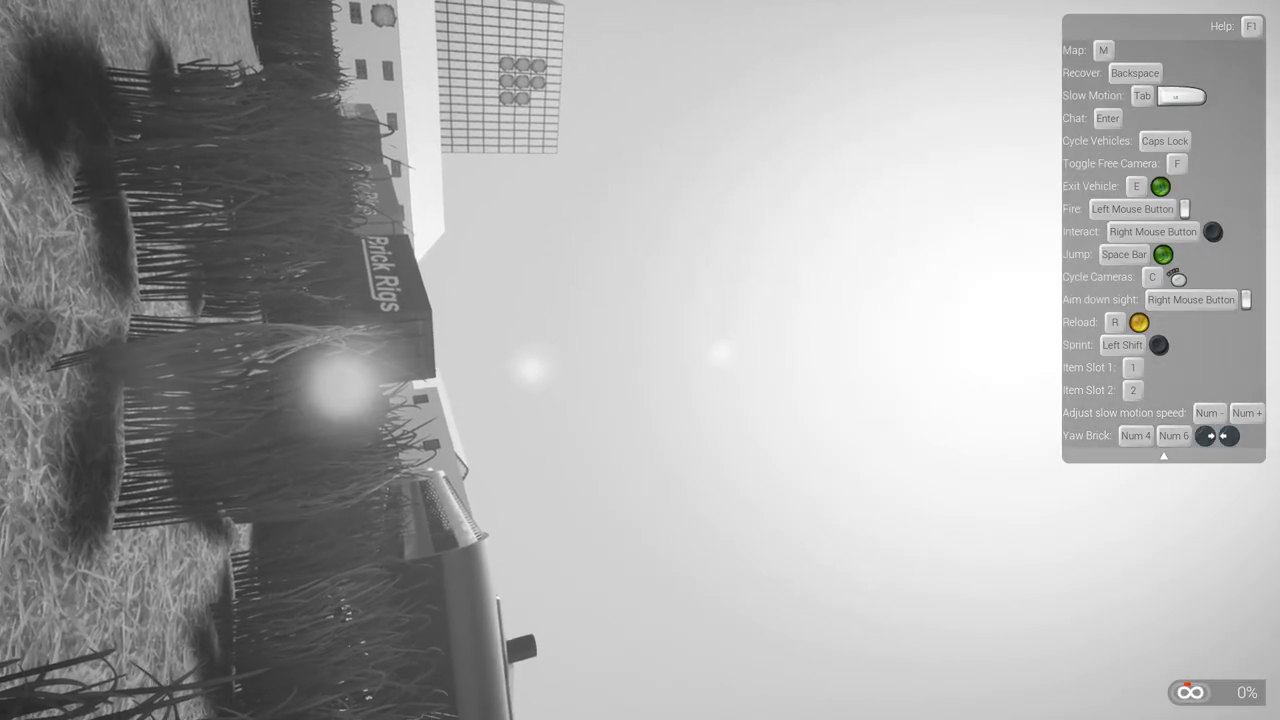
pyautogui.press('BackSpace')
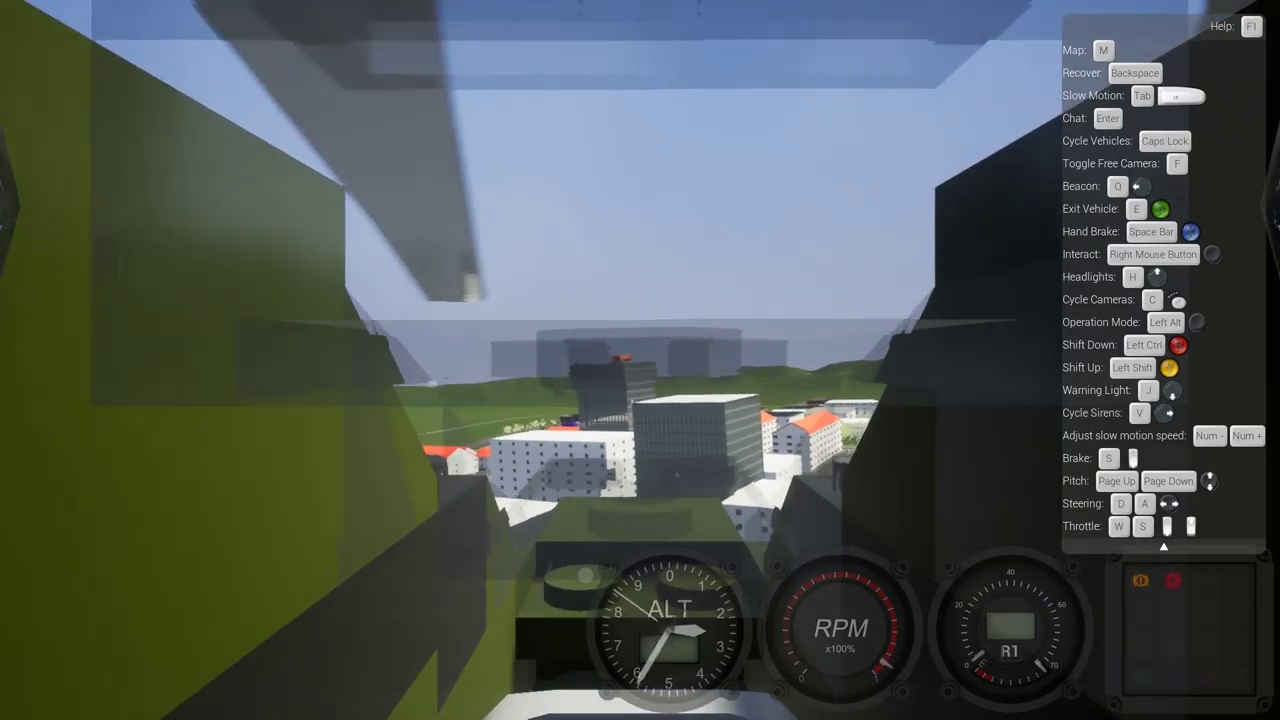
# Fly the green helicopter over the town, alternating cockpit and outside chase cameras
pyautogui.press('c')
pyautogui.press('c')
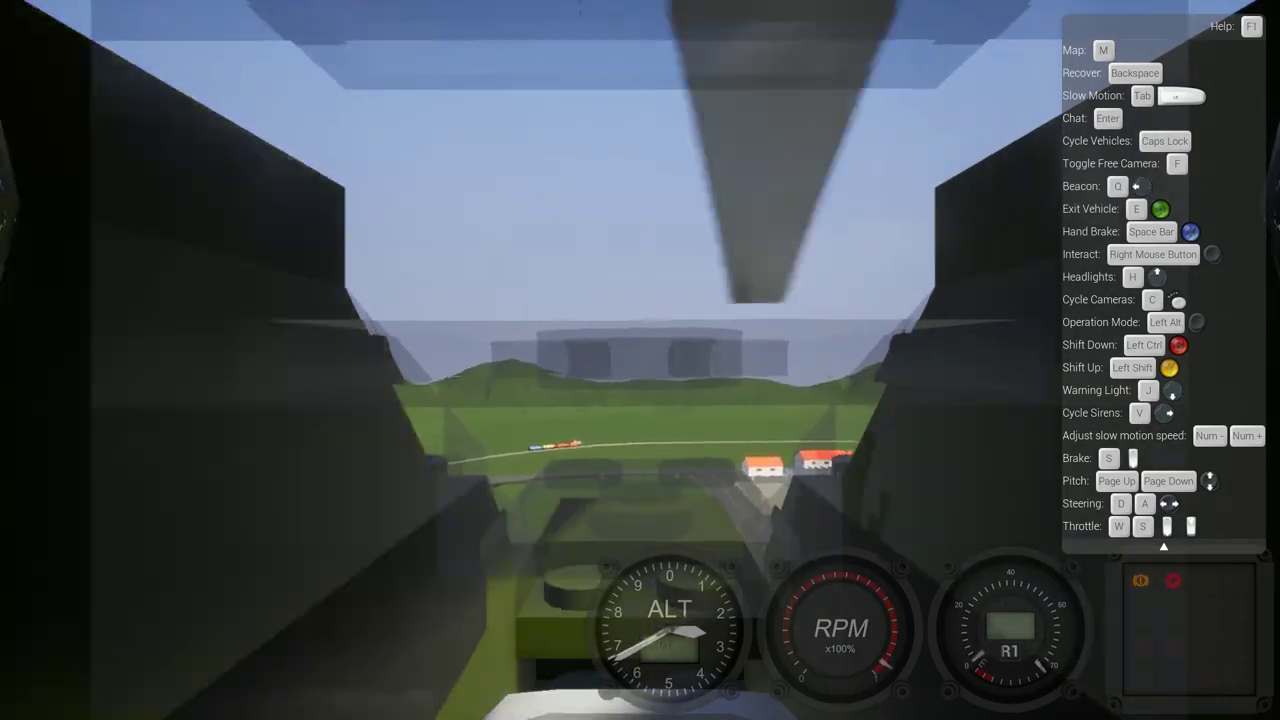
pyautogui.press('c')
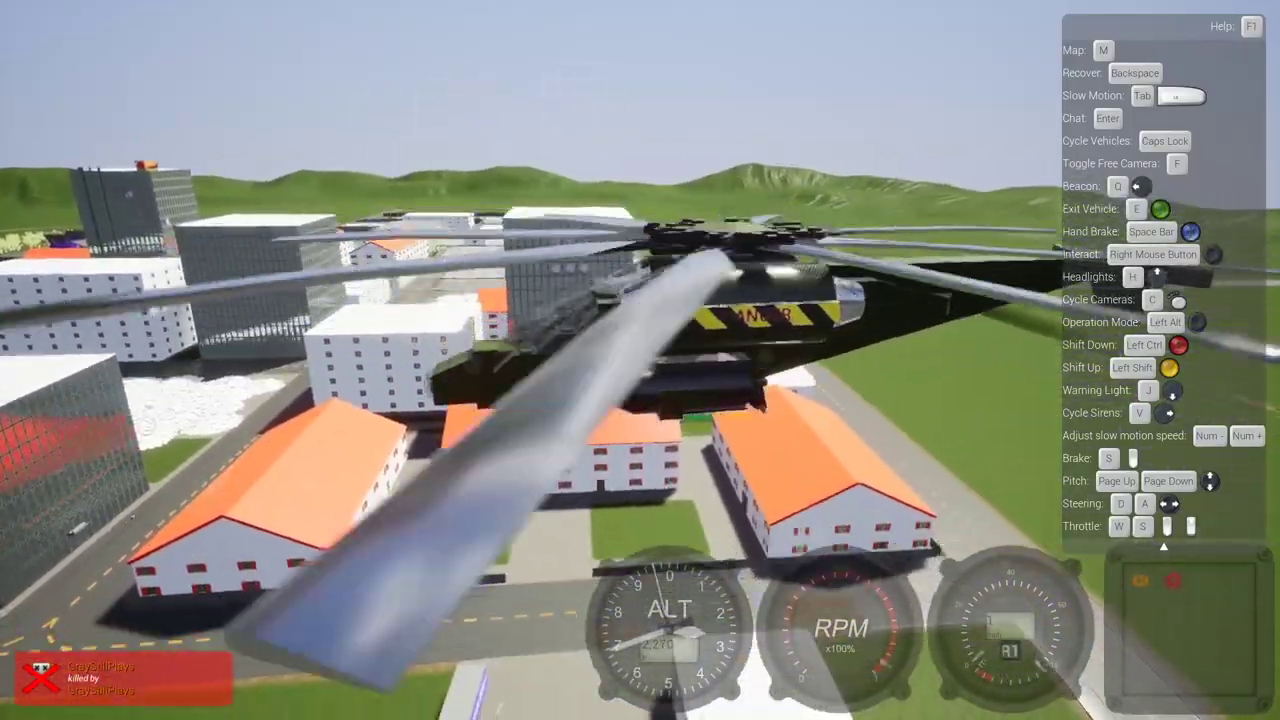
pyautogui.press('c')
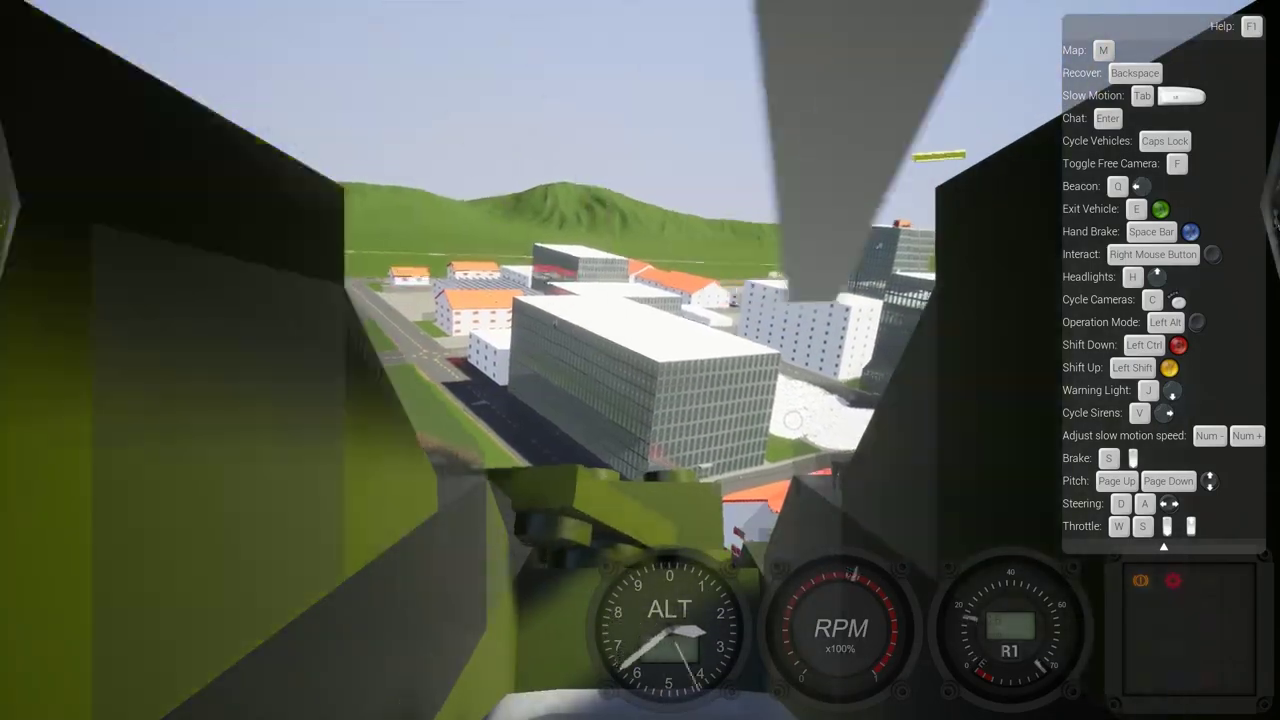
pyautogui.press('c')
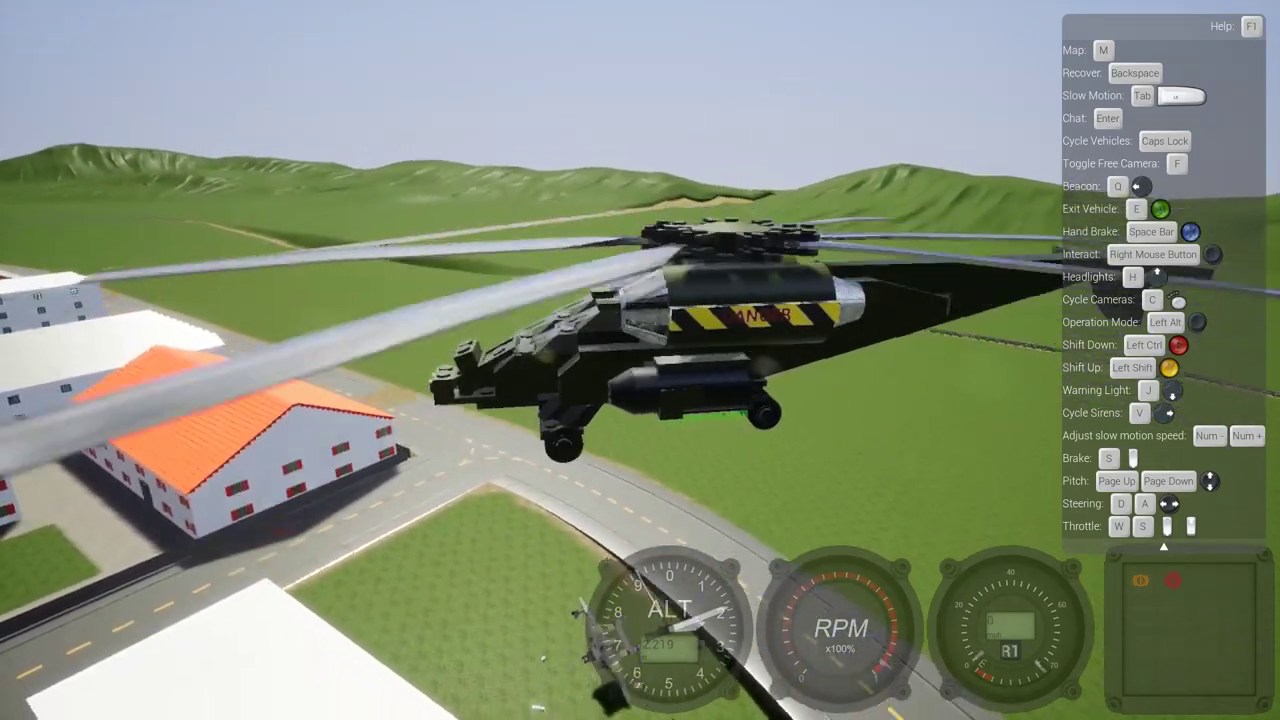
pyautogui.press('c')
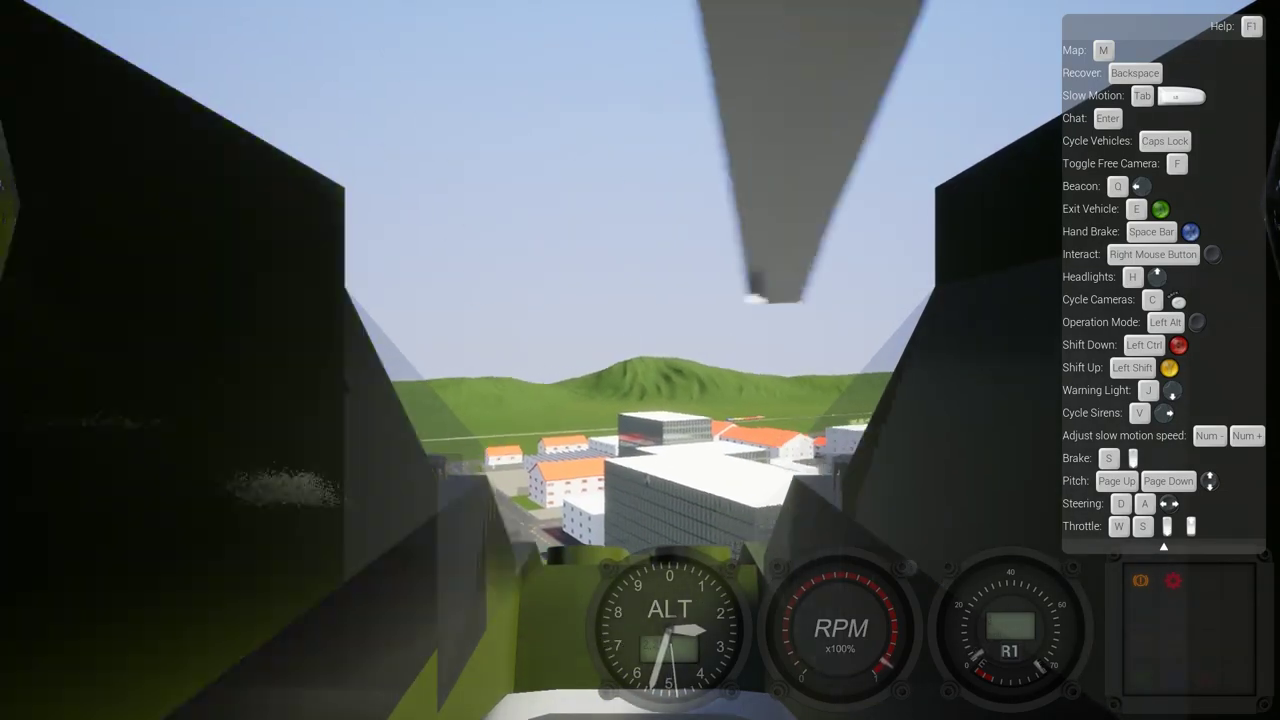
pyautogui.press('c')
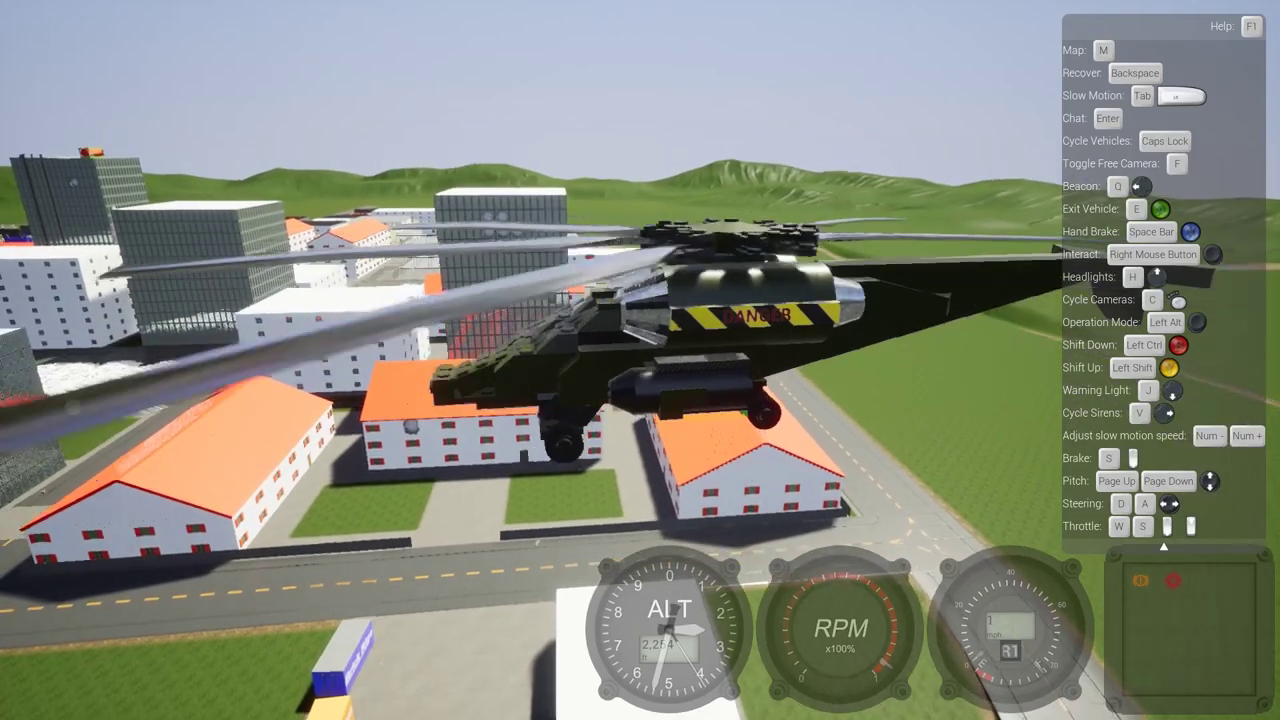
# Watch the helicopter from the chase and overhead cameras before landing by the garages
pyautogui.press('c')
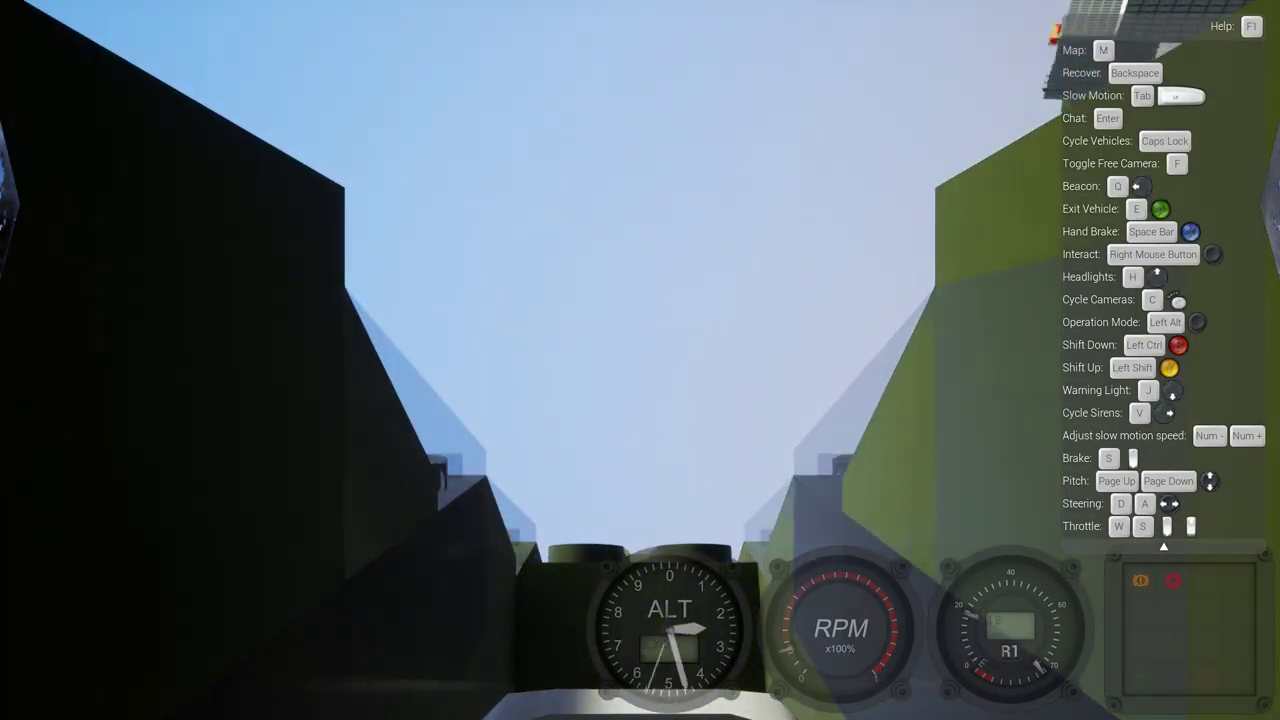
pyautogui.press('c')
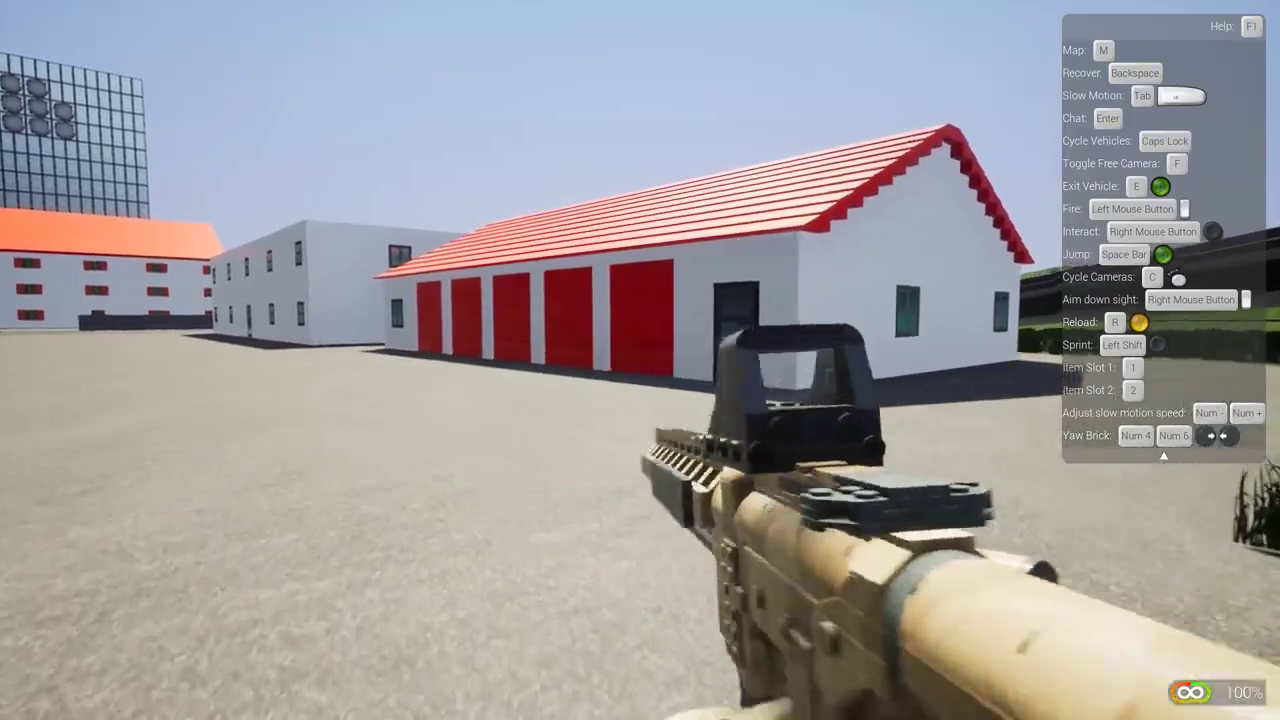
# Board the black DANGER helicopter again with Caps Lock
pyautogui.press('capslock')
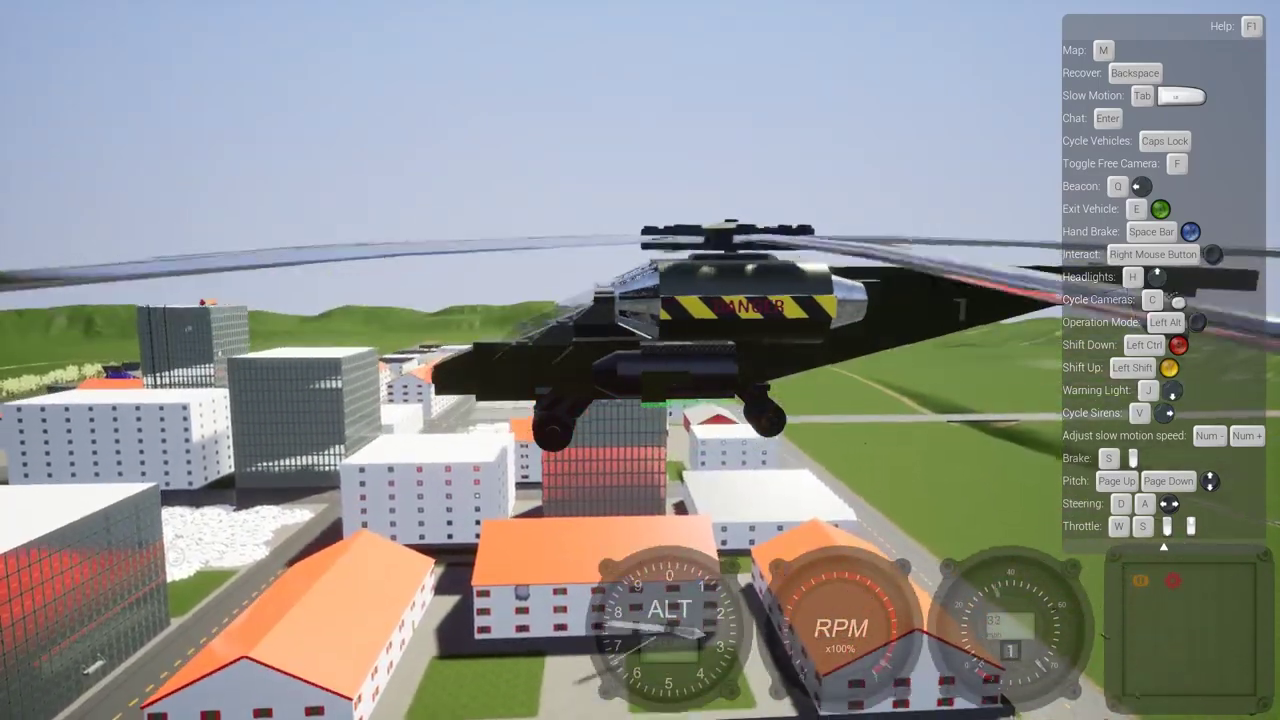
# Fly over the city alternating cockpit and chase cameras, then bail out mid-air
pyautogui.press('c')
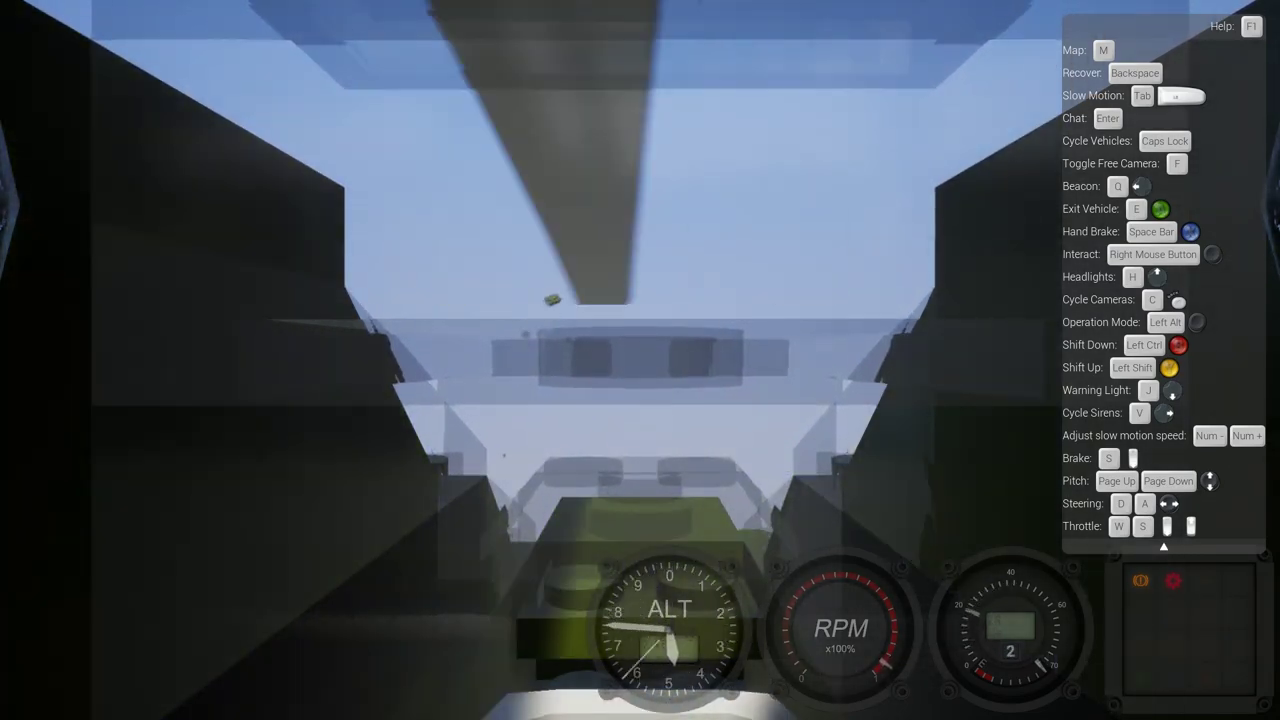
pyautogui.press('c')
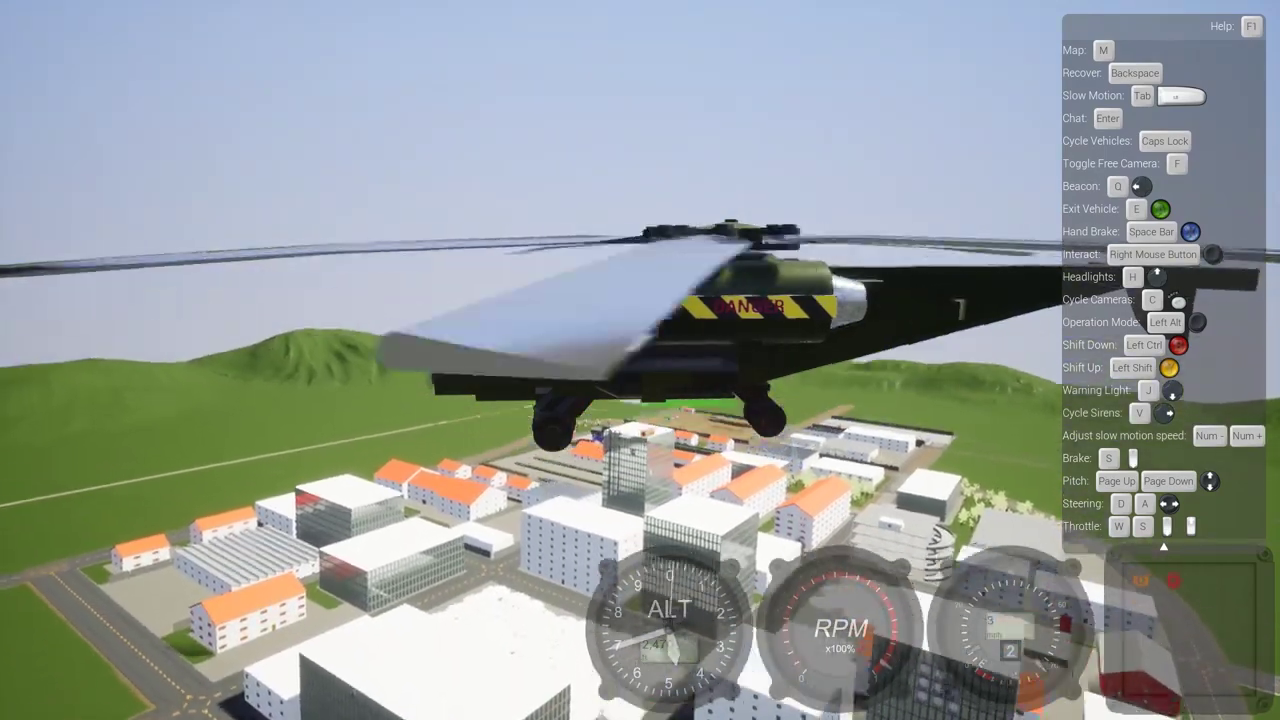
pyautogui.press('c')
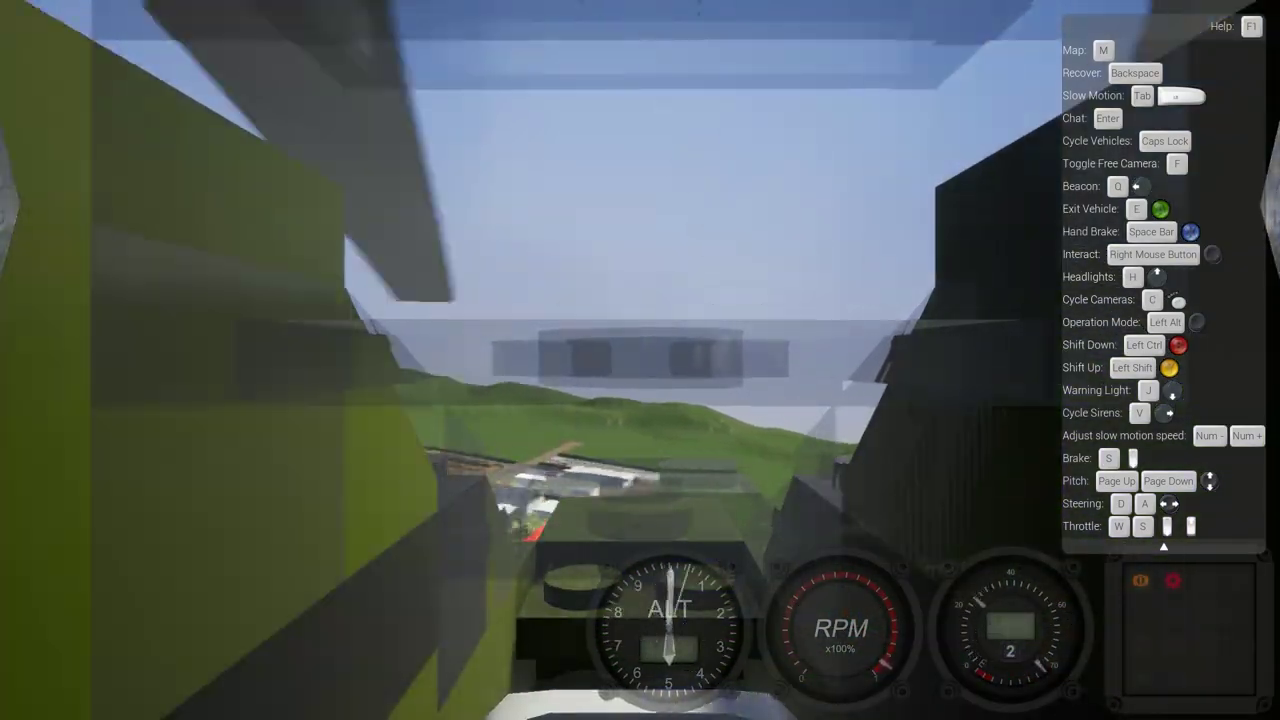
pyautogui.press('c')
pyautogui.press('c')
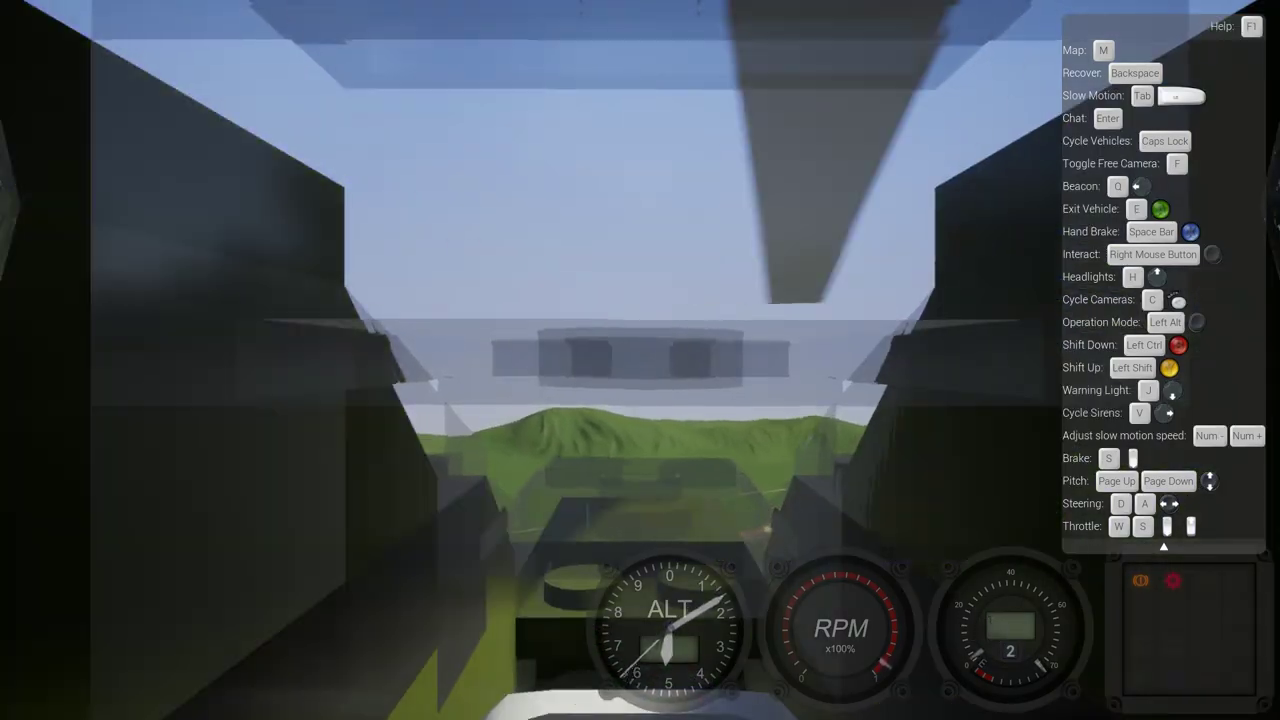
pyautogui.press('c')
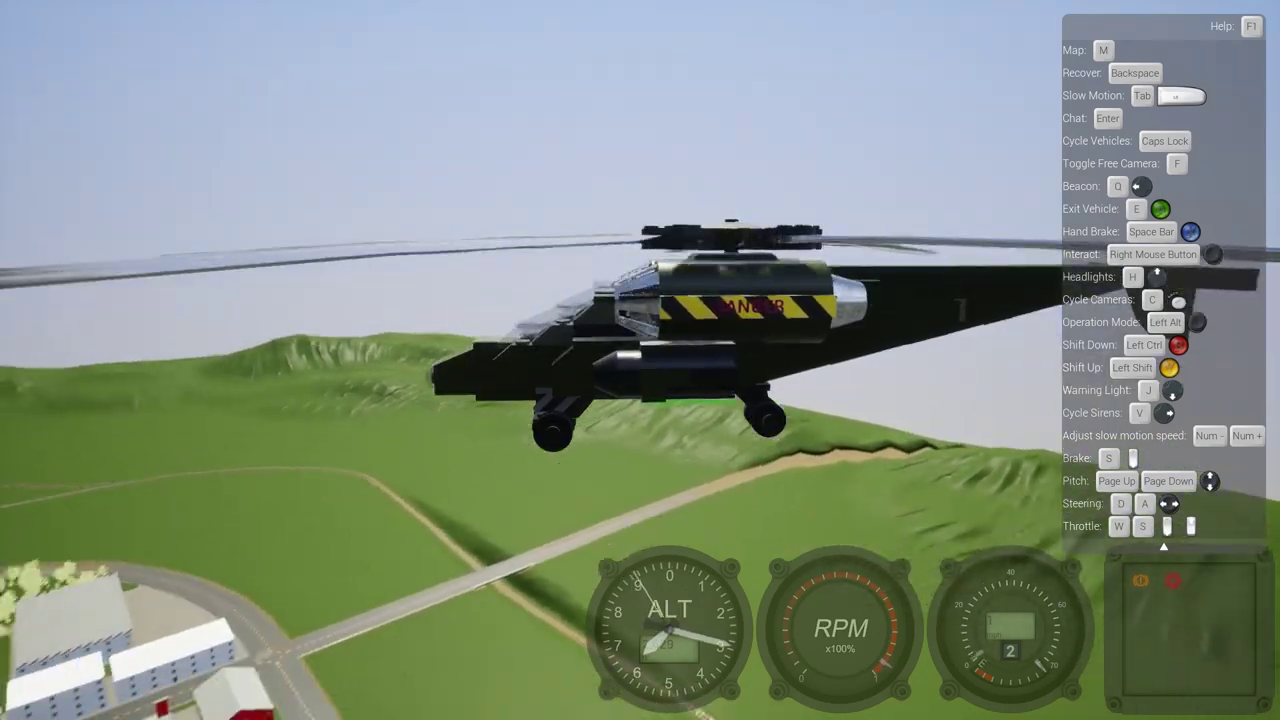
pyautogui.press('c')
pyautogui.press('c')
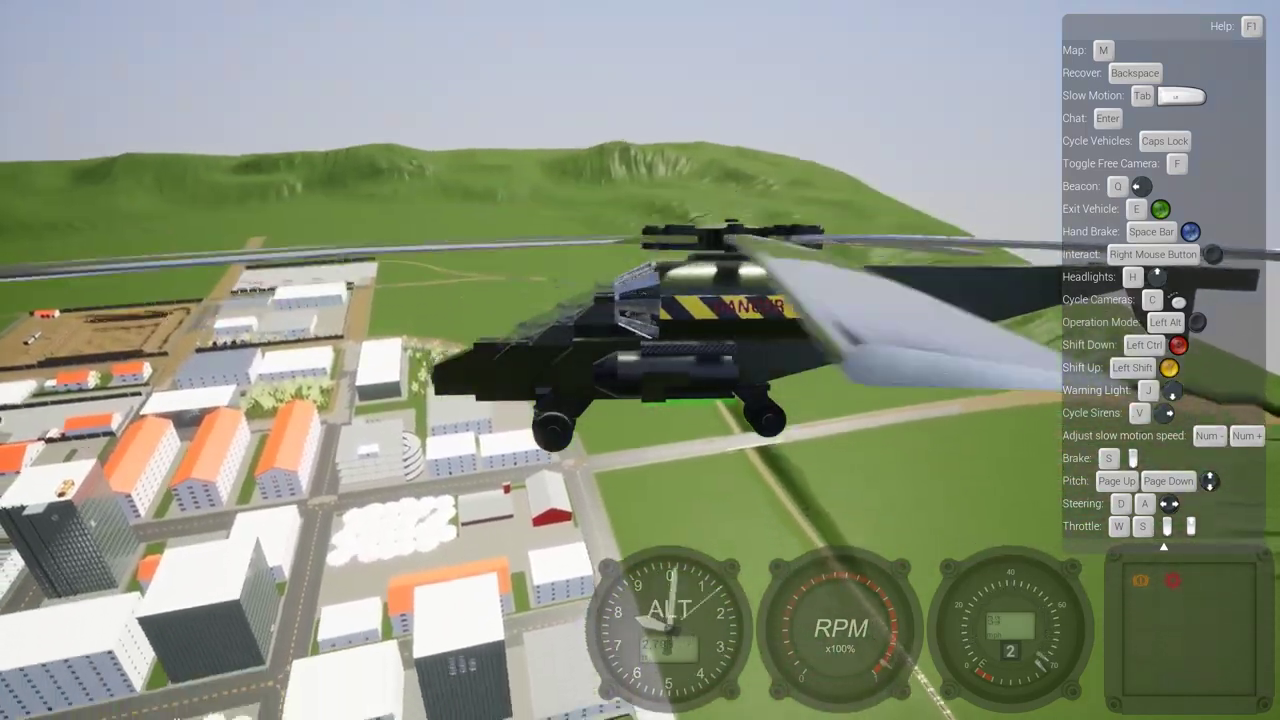
pyautogui.press('c')
pyautogui.press('c')
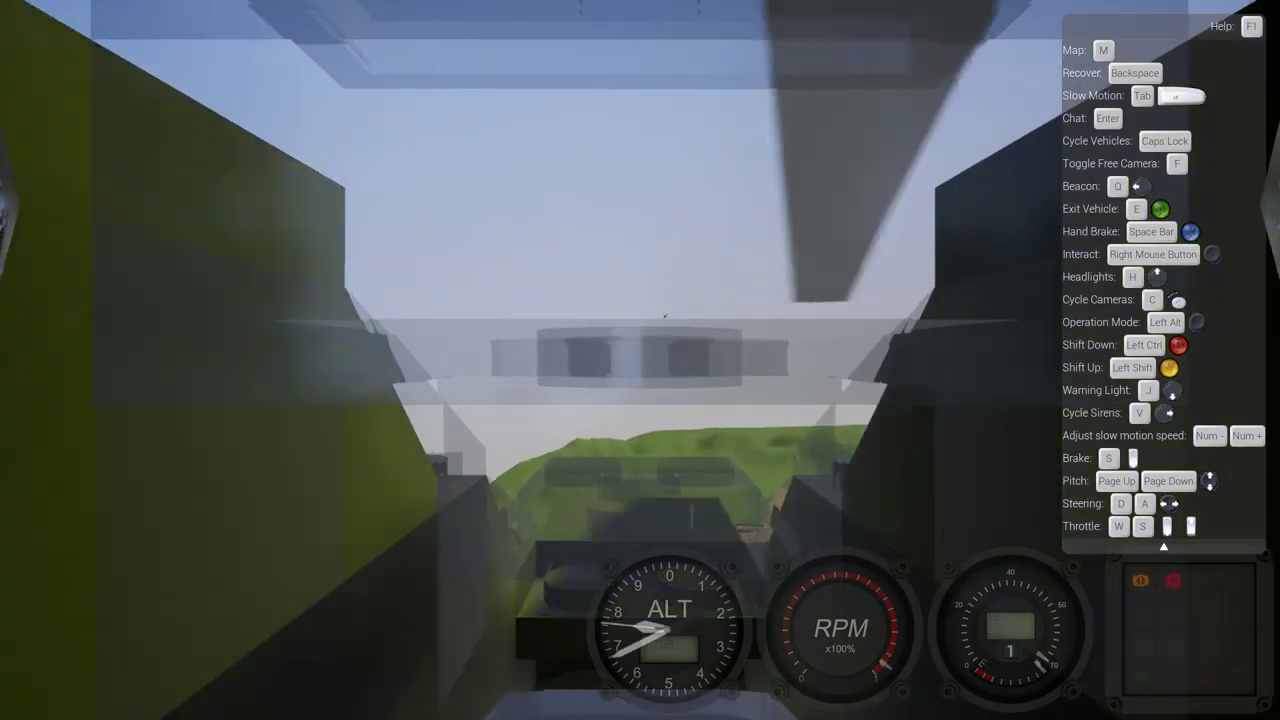
pyautogui.press('c')
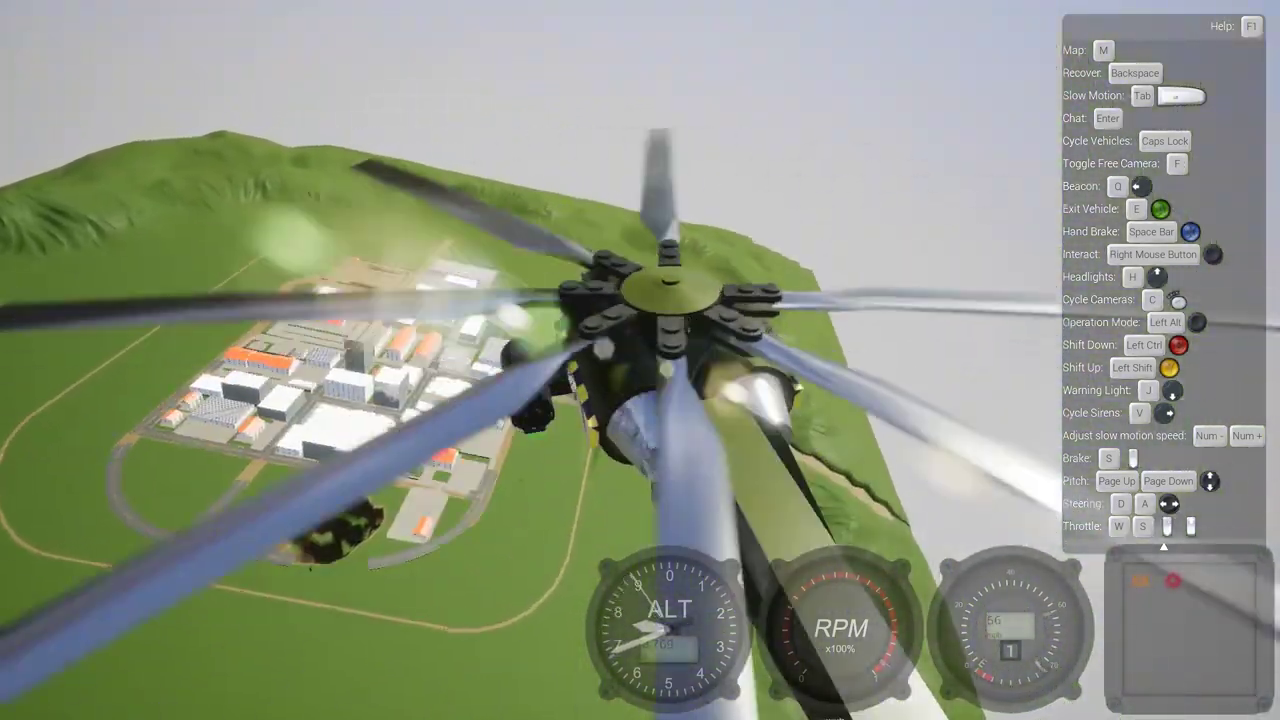
pyautogui.press('e')
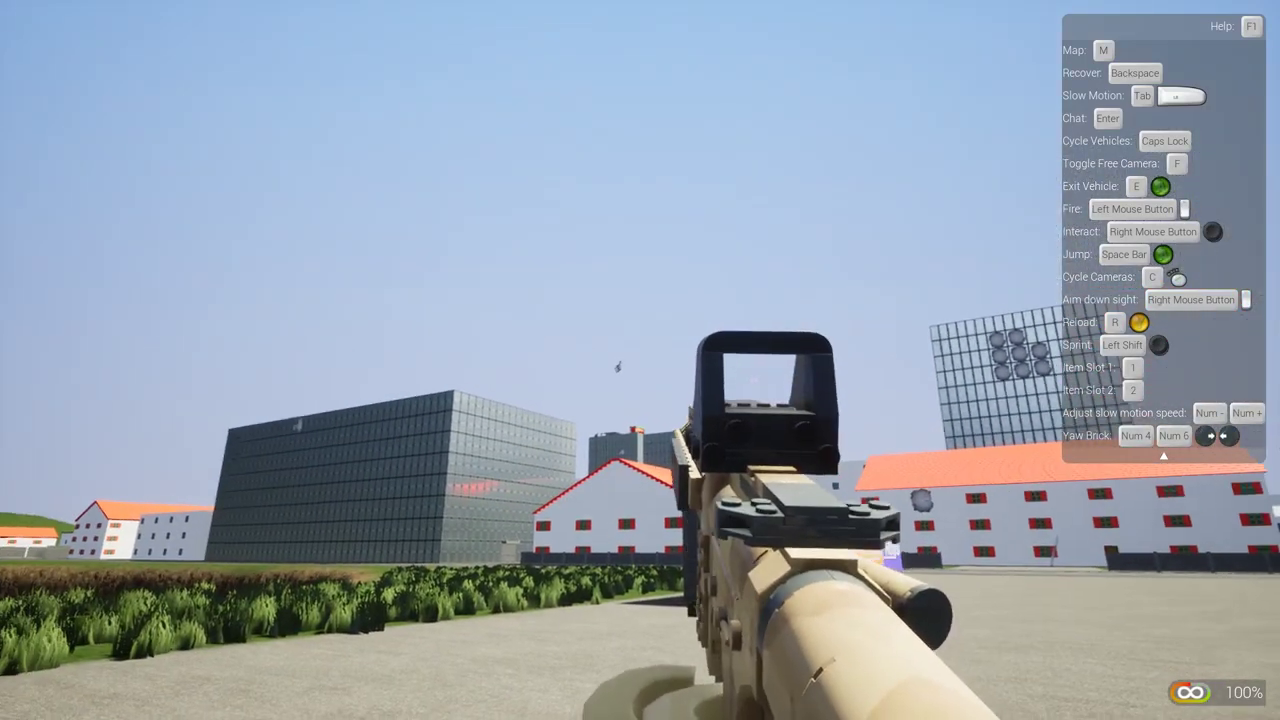
# Fire the rifle while roaming the town on foot
pyautogui.click(640, 360)
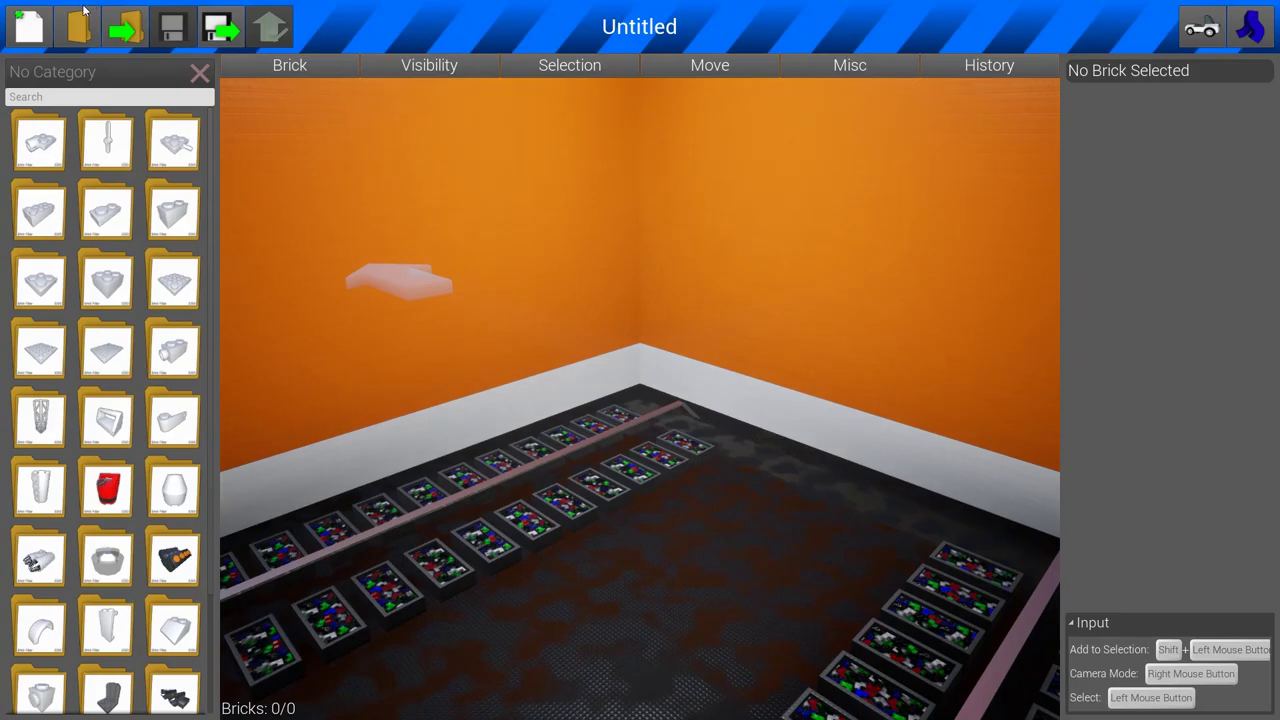
# Open the vehicle collection, attempt a spawn, and dismiss the cannot-be-spawned warning
pyautogui.click(79, 27)
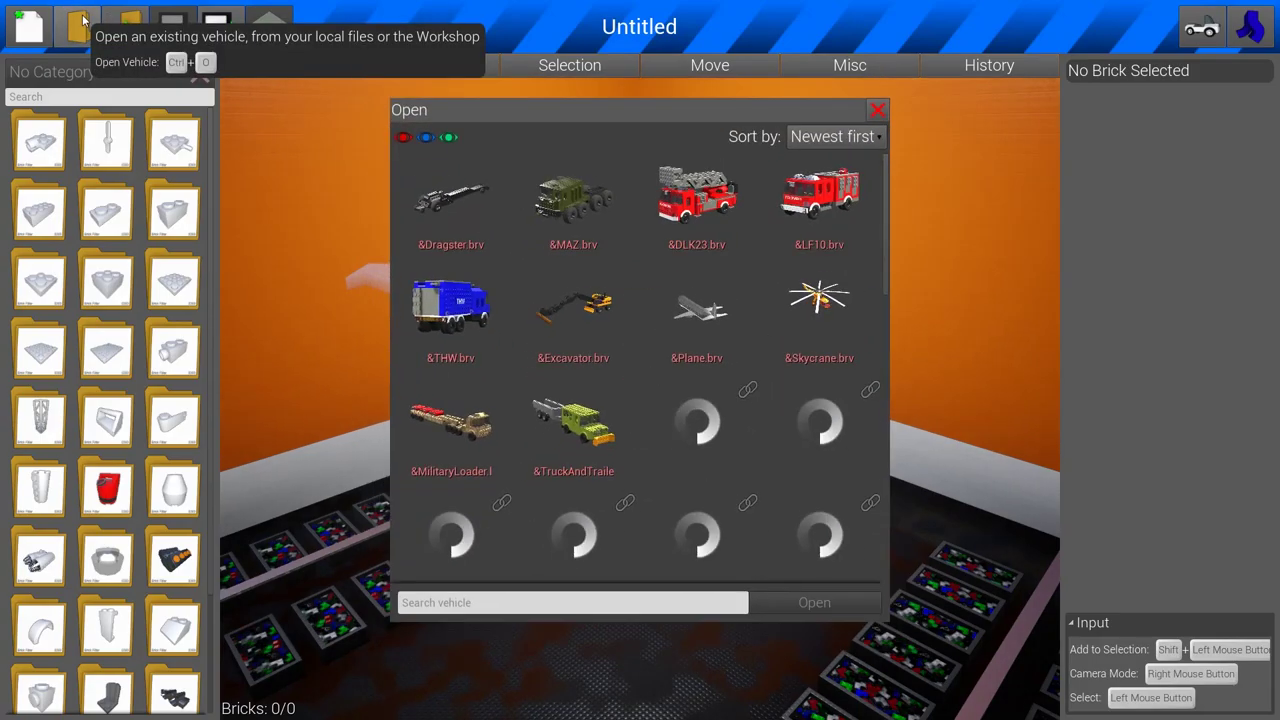
pyautogui.scroll(-1, 612, 326)
pyautogui.scroll(-3, 612, 326)
pyautogui.scroll(-4, 680, 330)
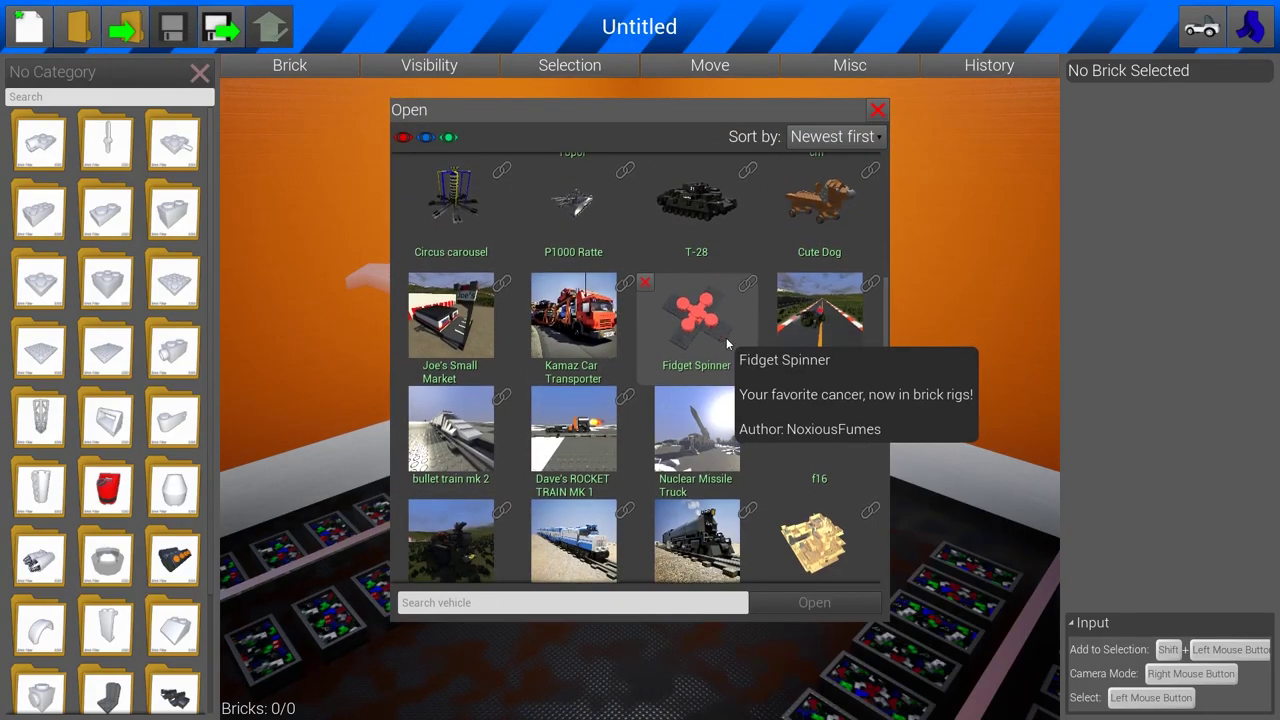
pyautogui.scroll(-4, 720, 335)
pyautogui.scroll(-4, 741, 337)
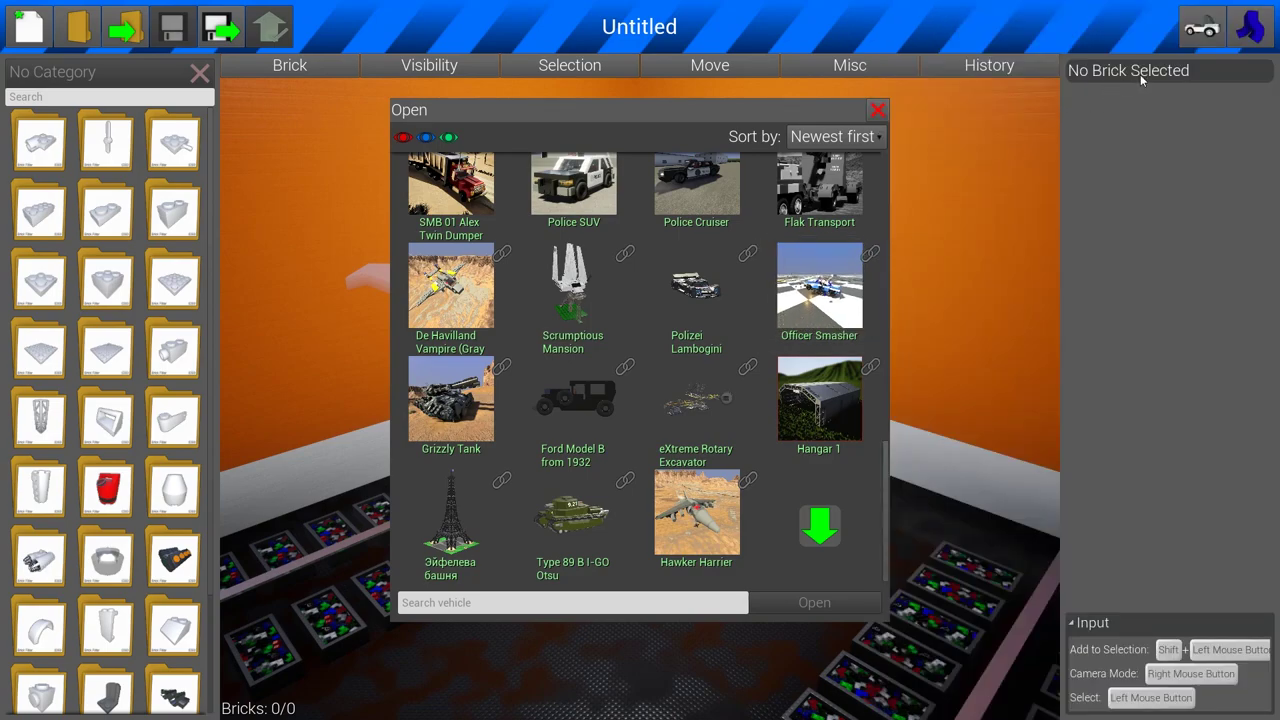
pyautogui.click(1201, 28)
pyautogui.click(883, 307)
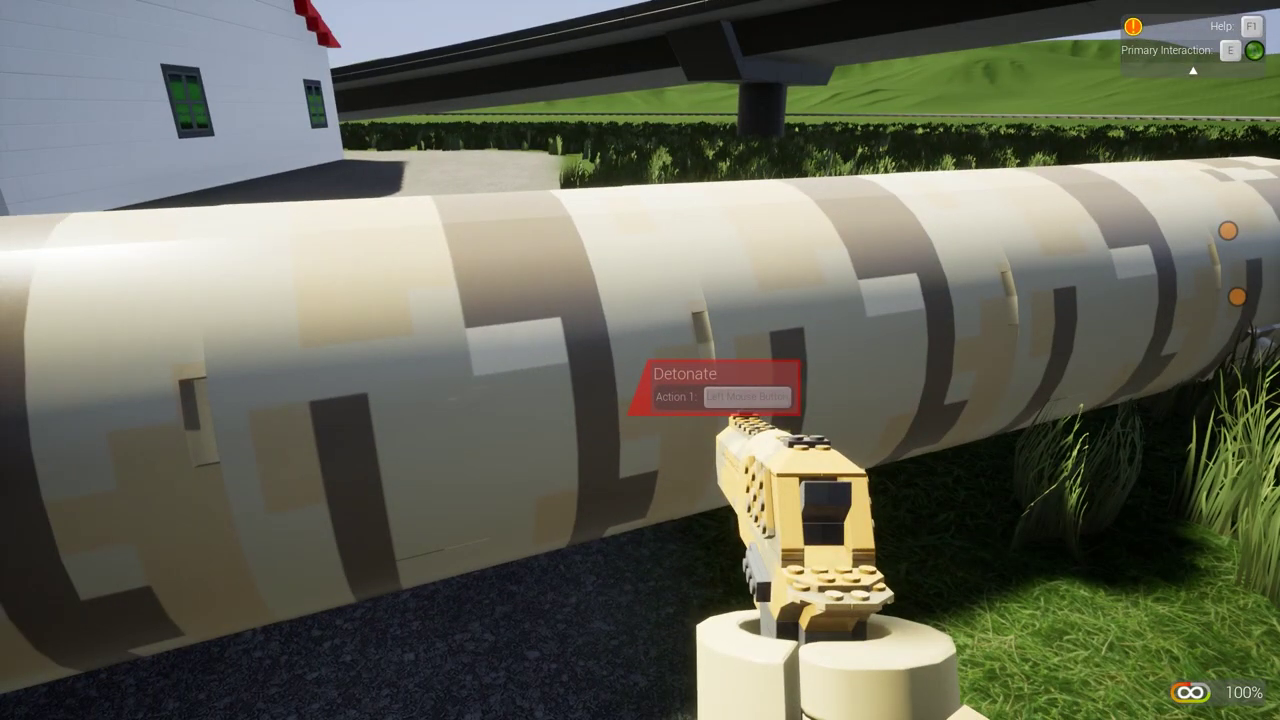
# Detonate the tan missile, then expand the F1 on-foot controls help panel
pyautogui.click(640, 360)
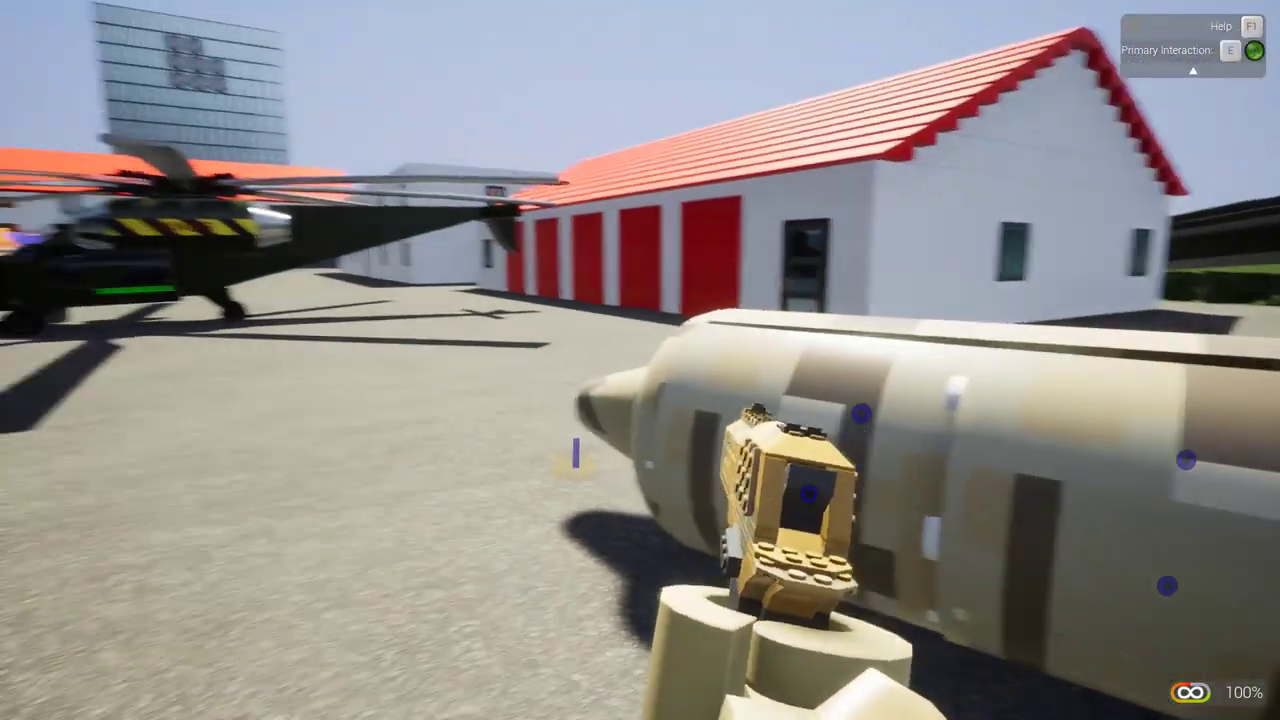
pyautogui.press('F1')
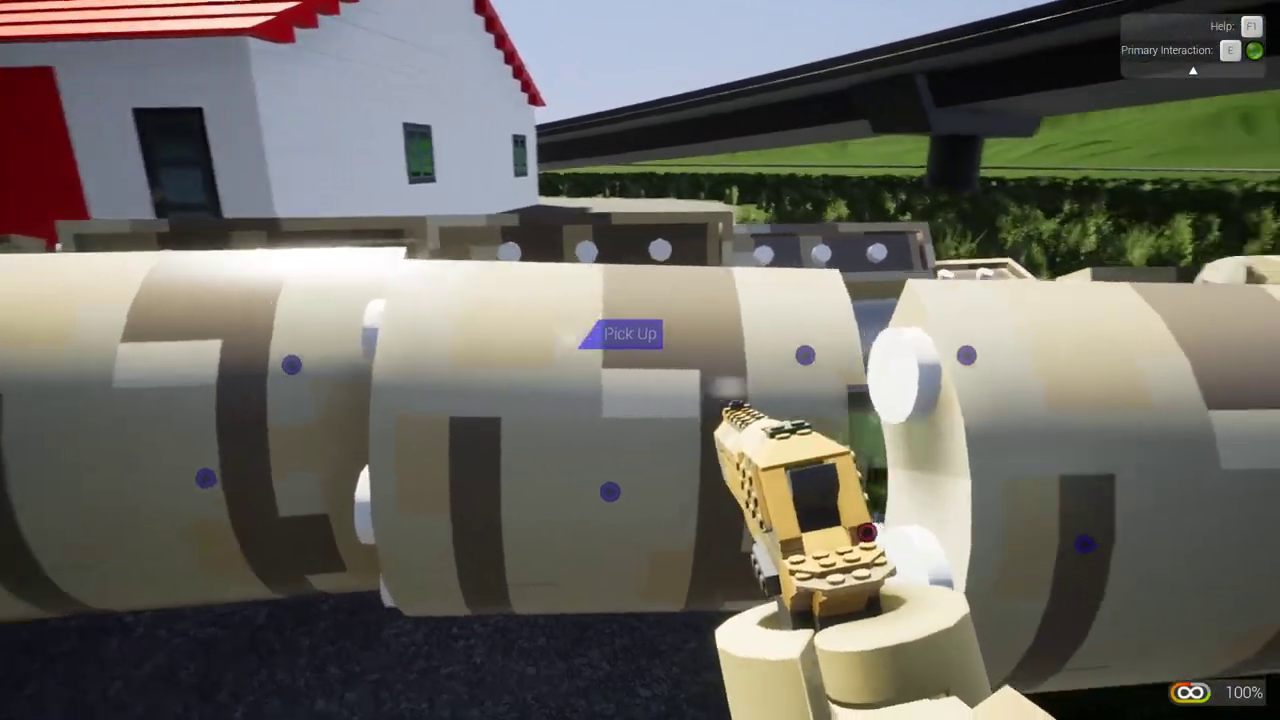
pyautogui.press('F1')
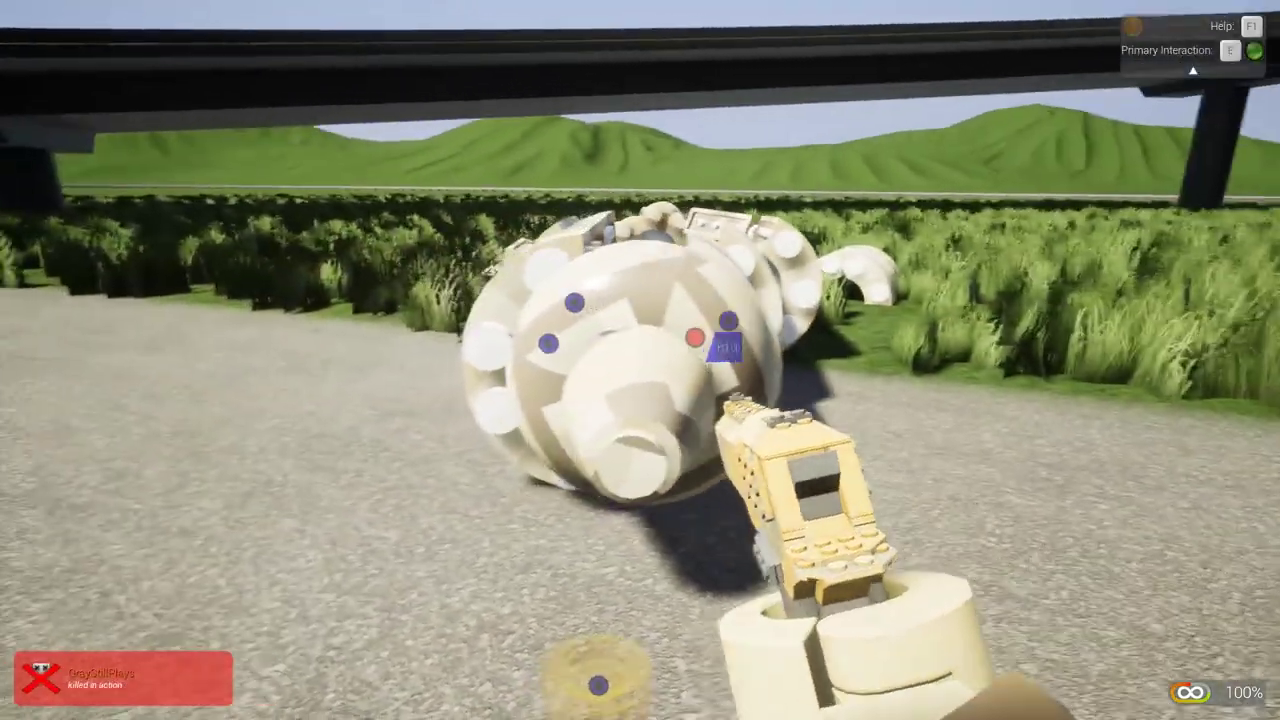